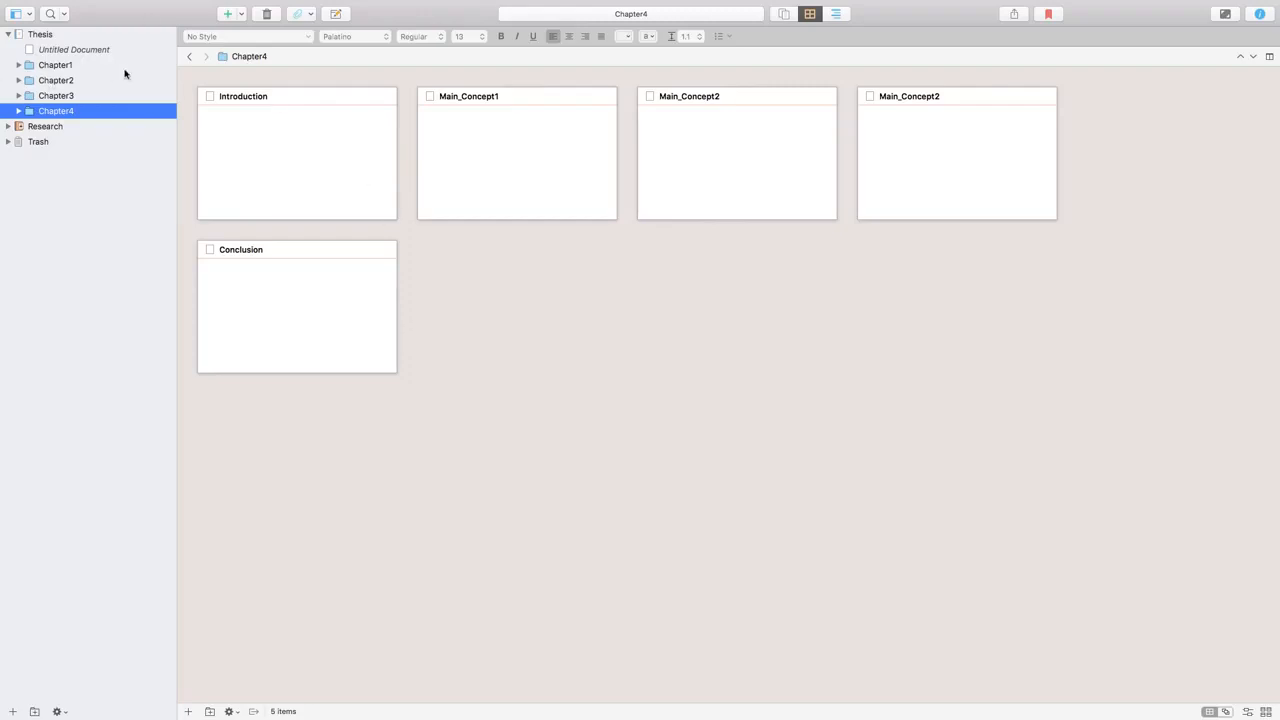
Expand and open Chapter1, moving its last Main_Concept2 card between Introduction and Main_Concept1 on the corkboard
left_click(19, 66)
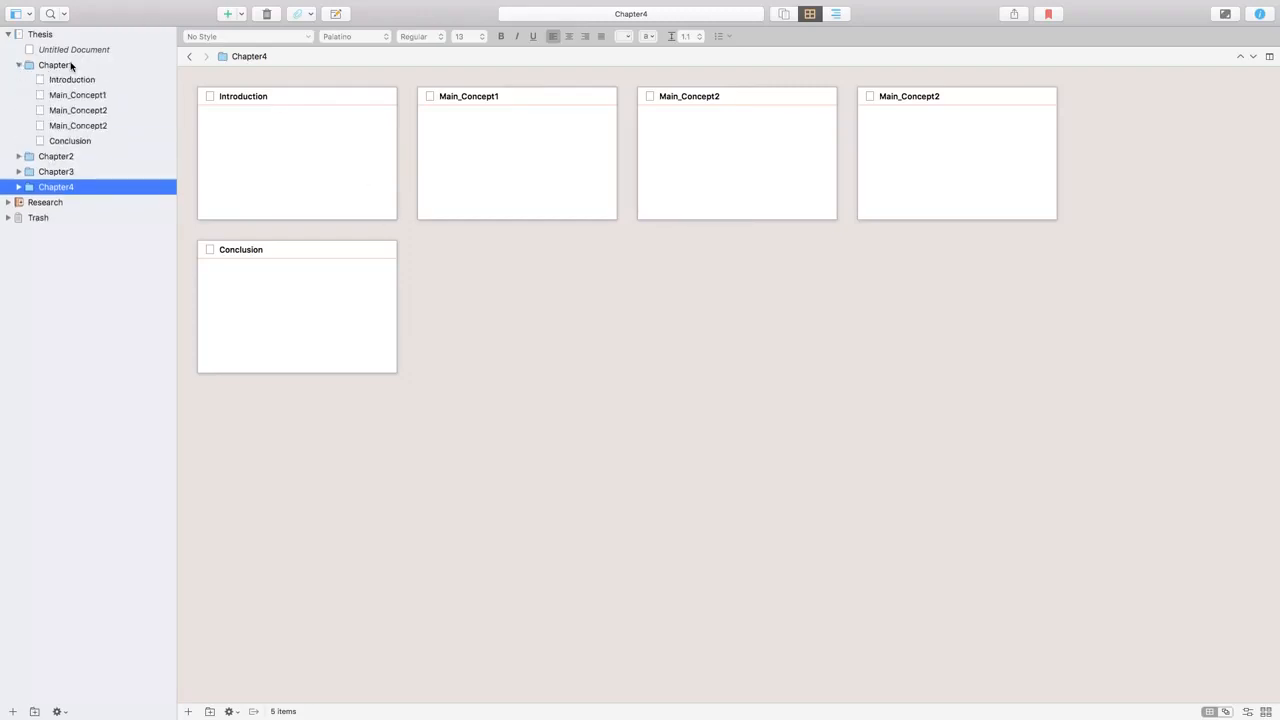
left_click(57, 67)
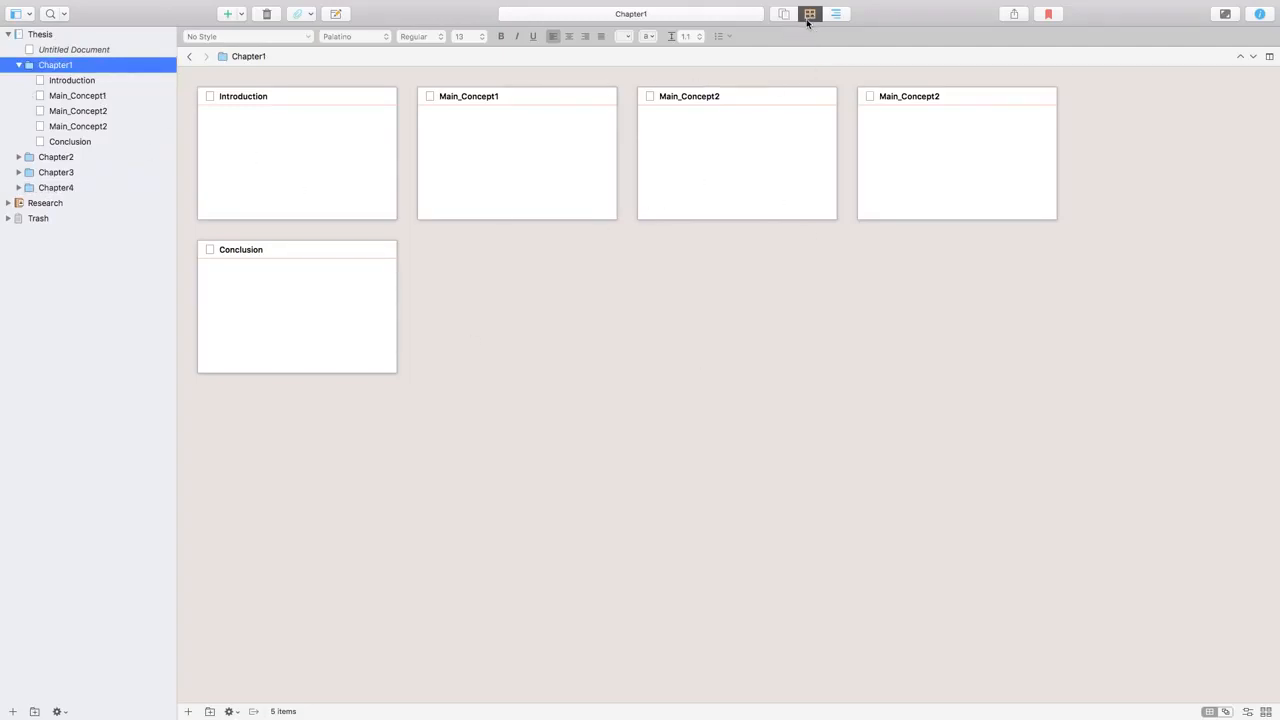
left_click_drag(938, 159, 483, 157)
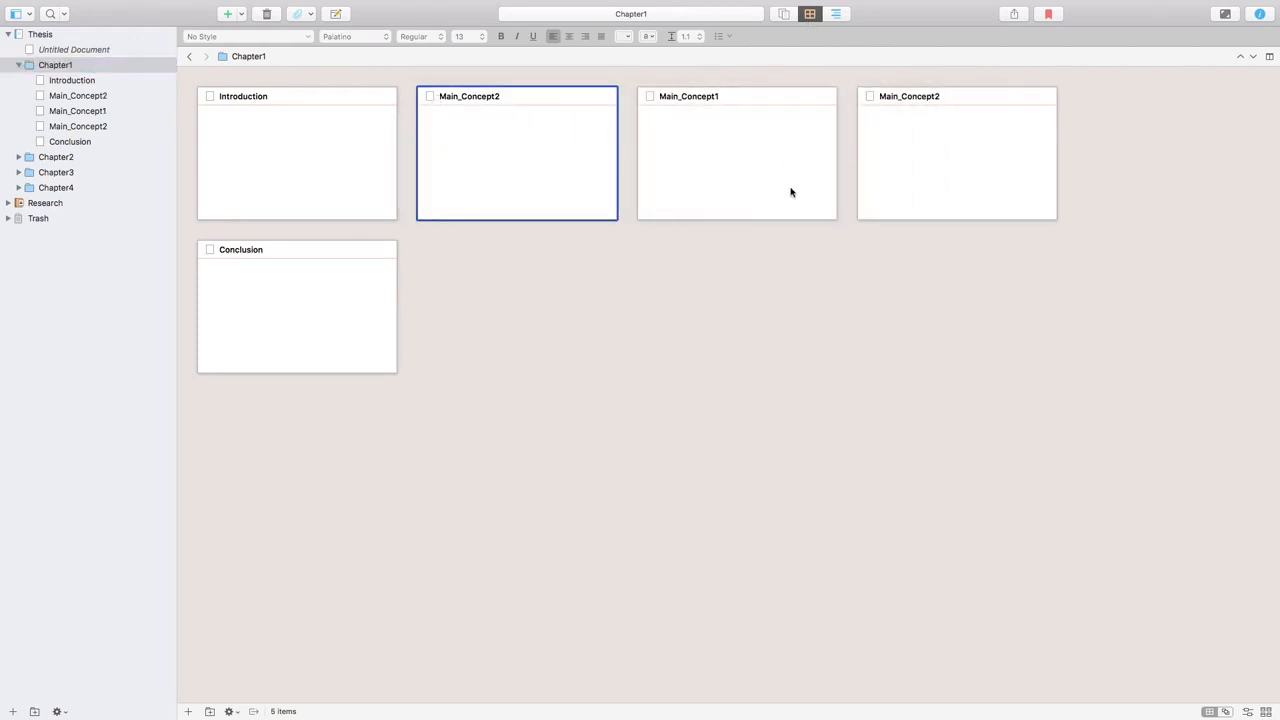
Rename the card directly after Introduction in Chapter1 as Main_Concept3
double_click(505, 103)
left_click(504, 104)
type("3")
key("Tab")
Nest Main_Concept1 under Main_Concept3 as a subdocument and show Chapter1's cards on the corkboard
left_click_drag(735, 184, 551, 180)
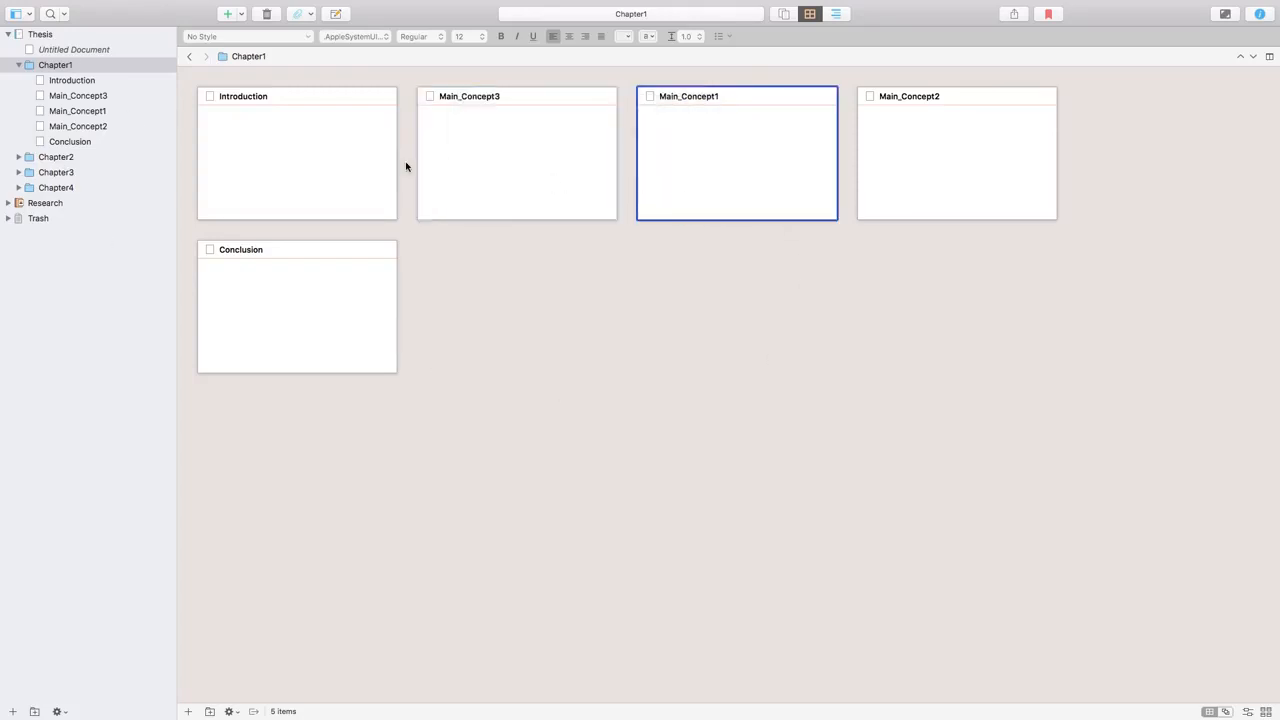
left_click(85, 111)
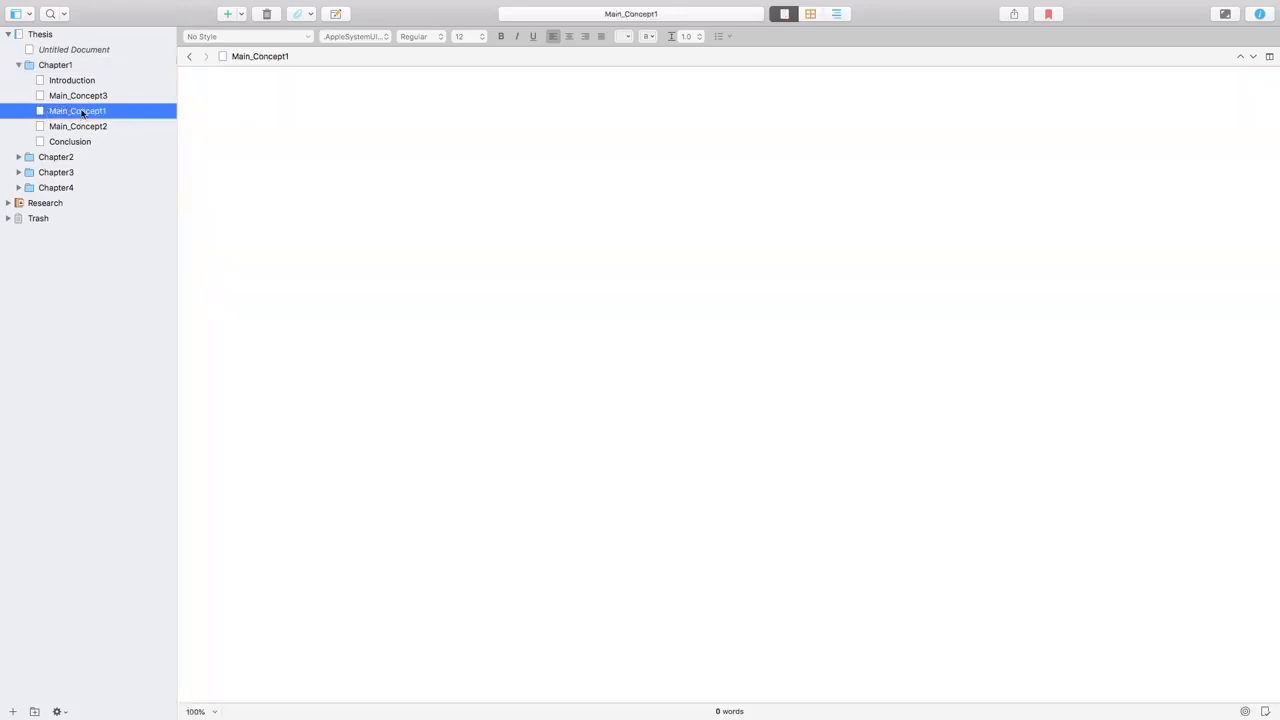
left_click_drag(83, 112, 86, 96)
left_click(812, 15)
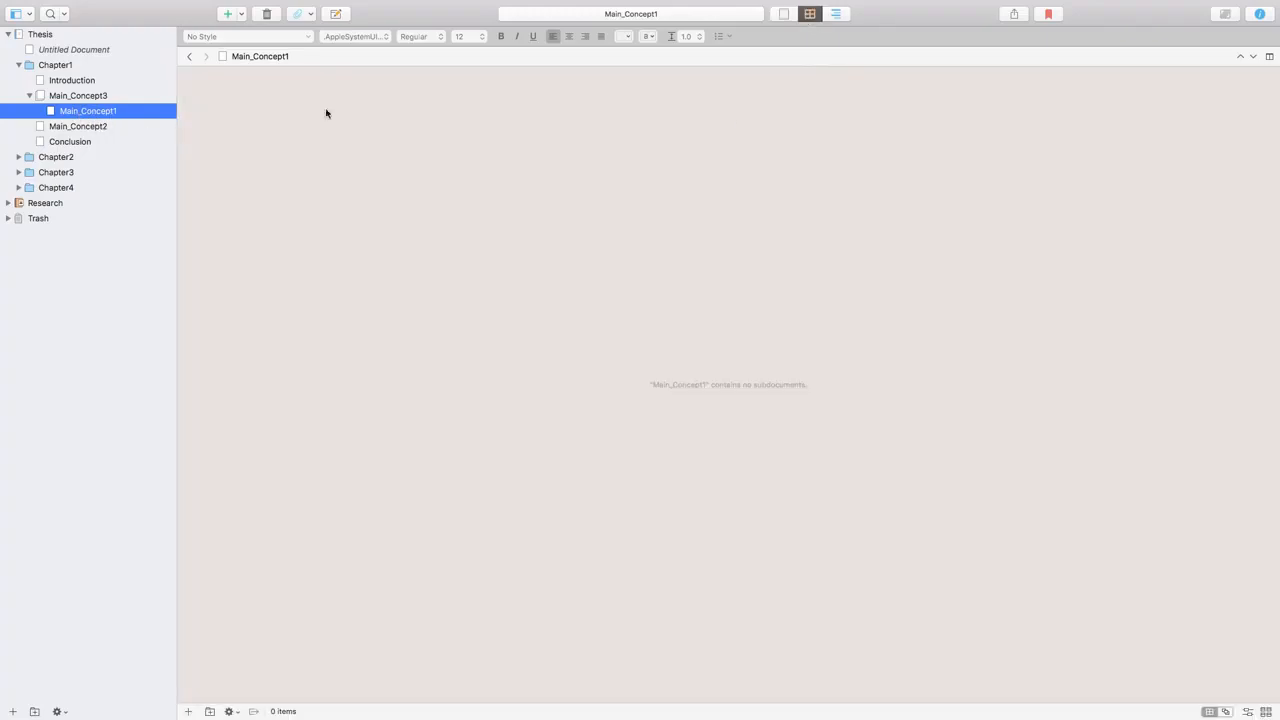
left_click(45, 64)
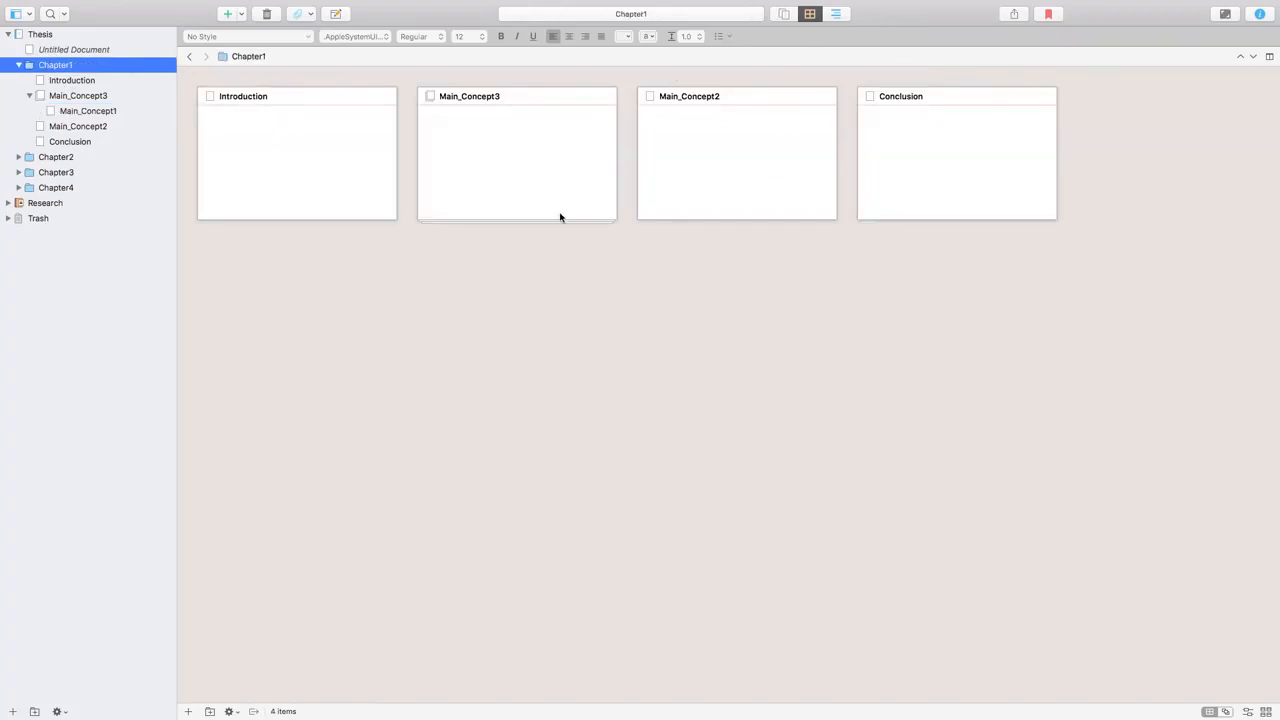
left_click(493, 200)
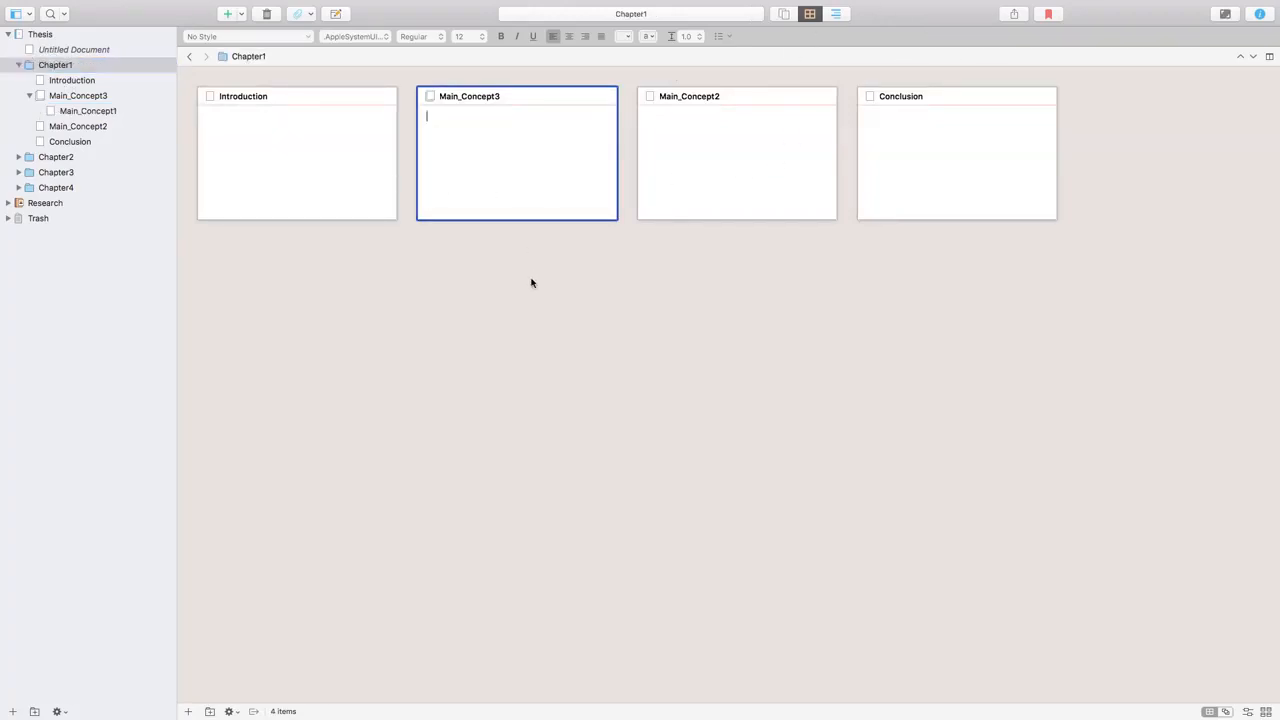
left_click(459, 281)
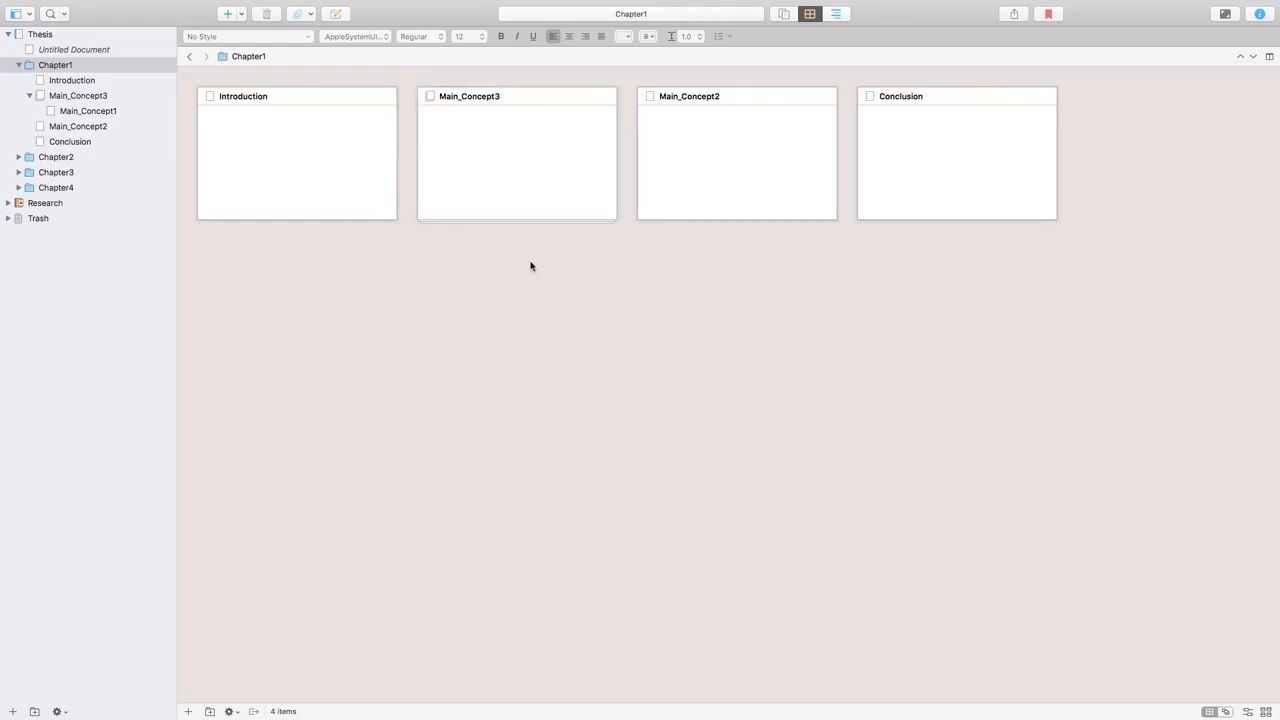
Show Chapter1 as an outline and add the Word Count, Target and Progress columns
left_click(836, 14)
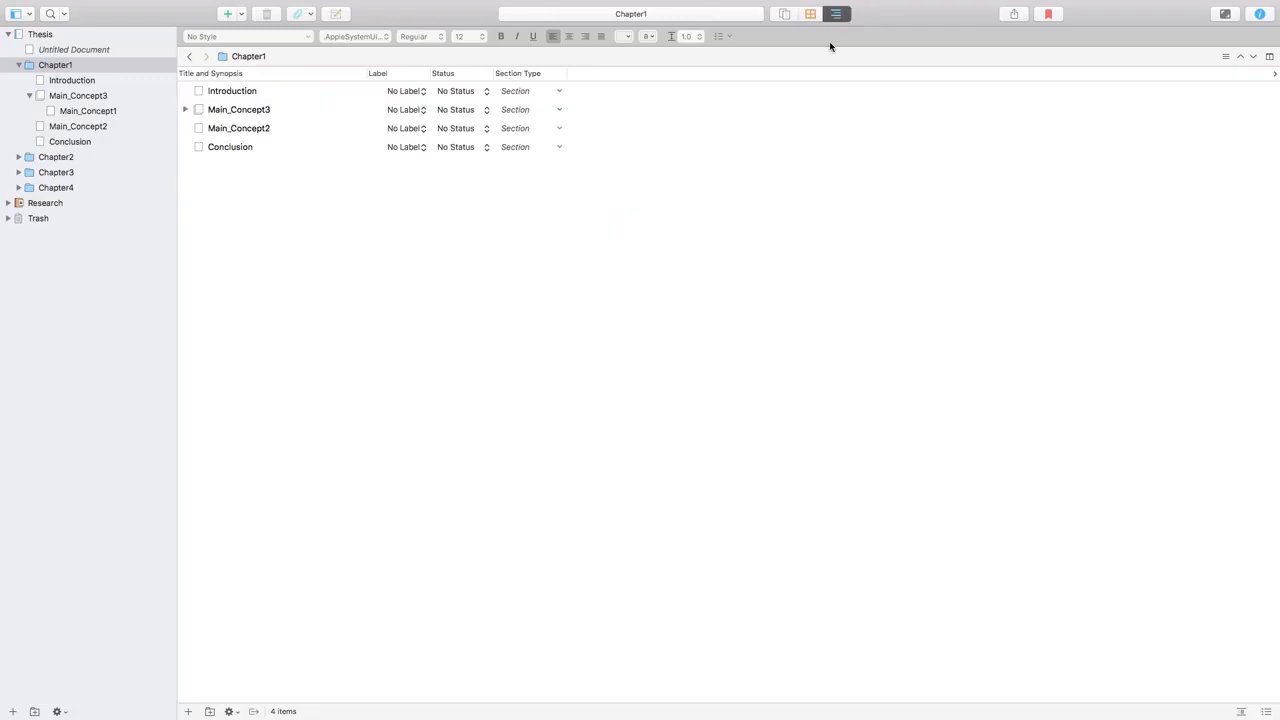
left_click(1273, 76)
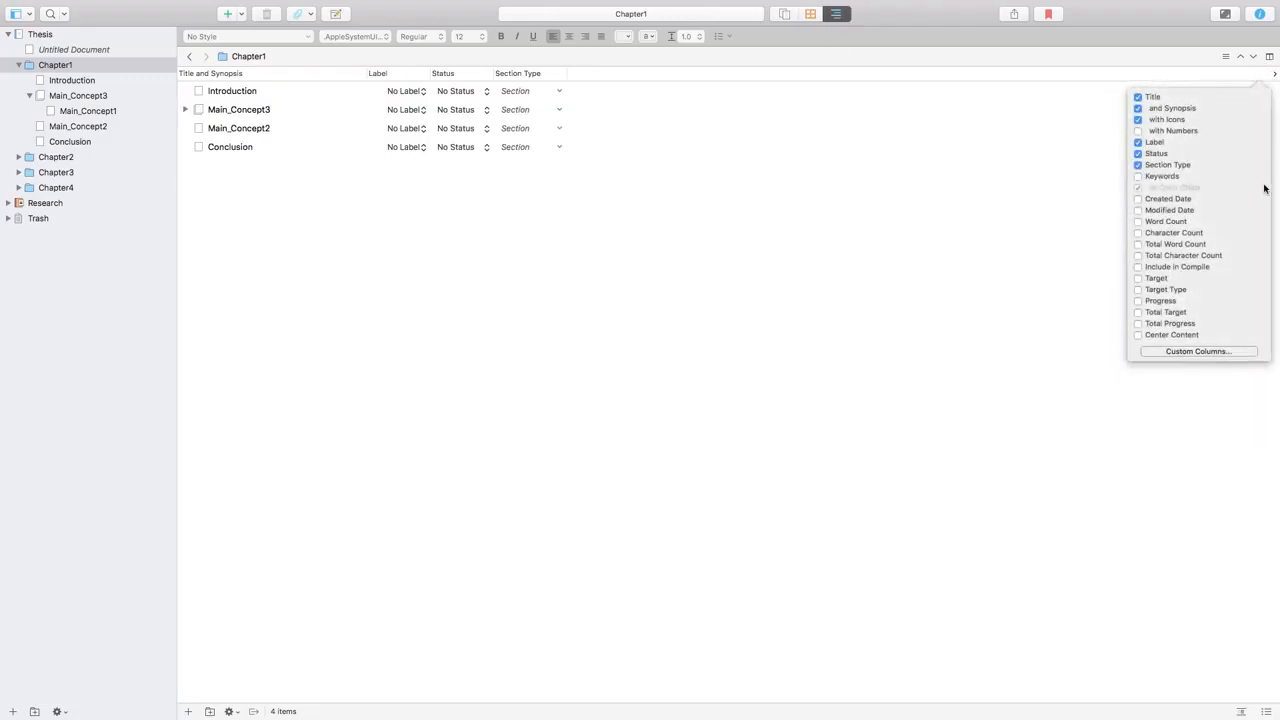
left_click(1138, 222)
left_click(1138, 279)
left_click(1138, 301)
left_click(945, 388)
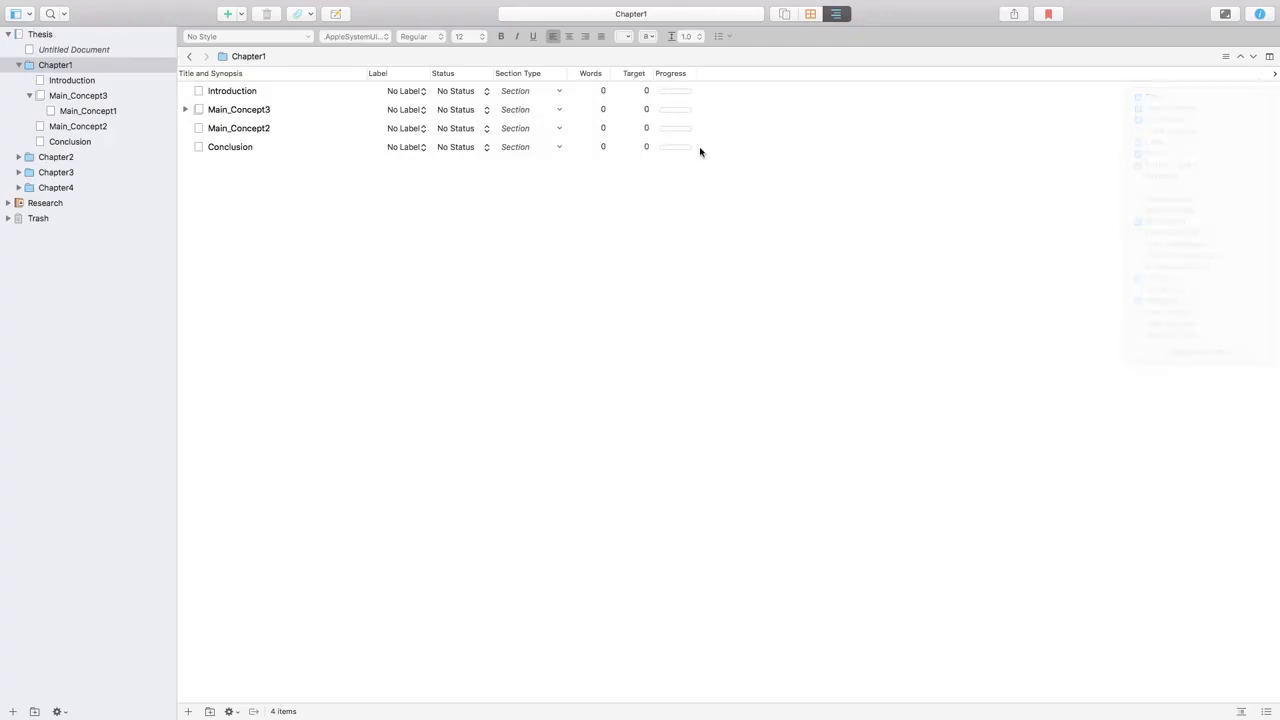
Set the word count targets in Chapter1 to 350 for Introduction and 250 for Conclusion
left_click(647, 92)
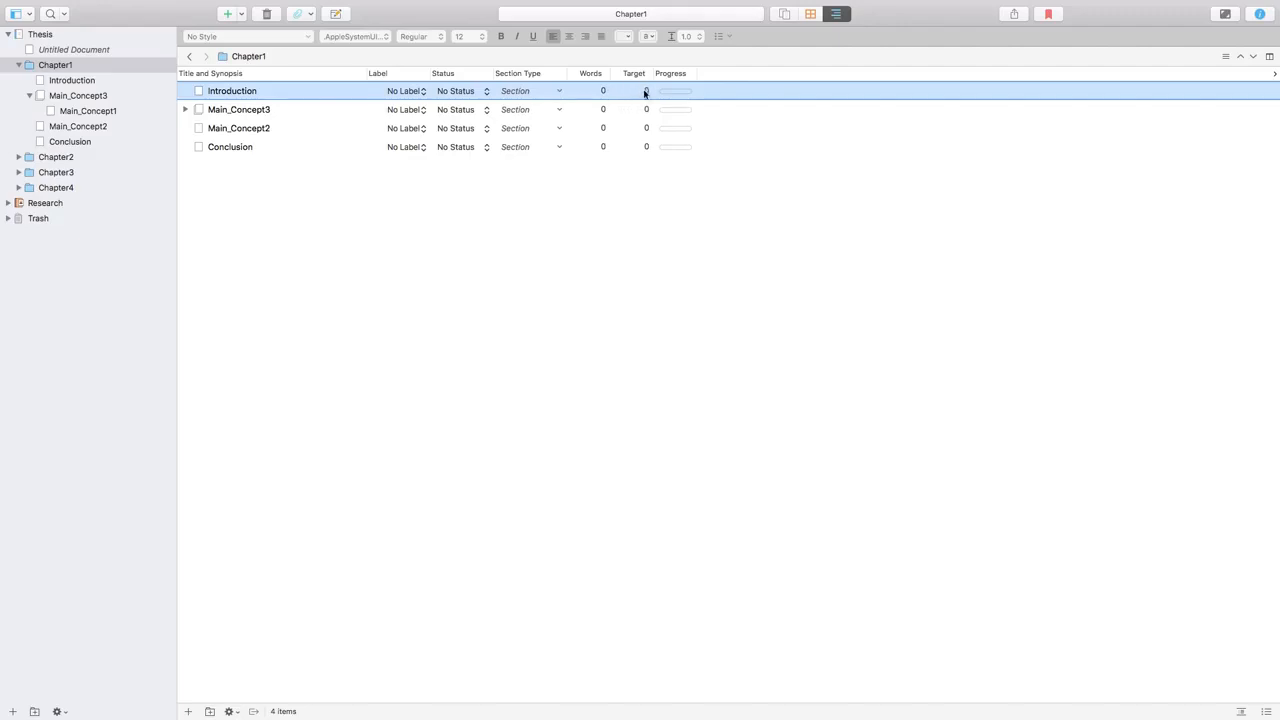
left_click(646, 91)
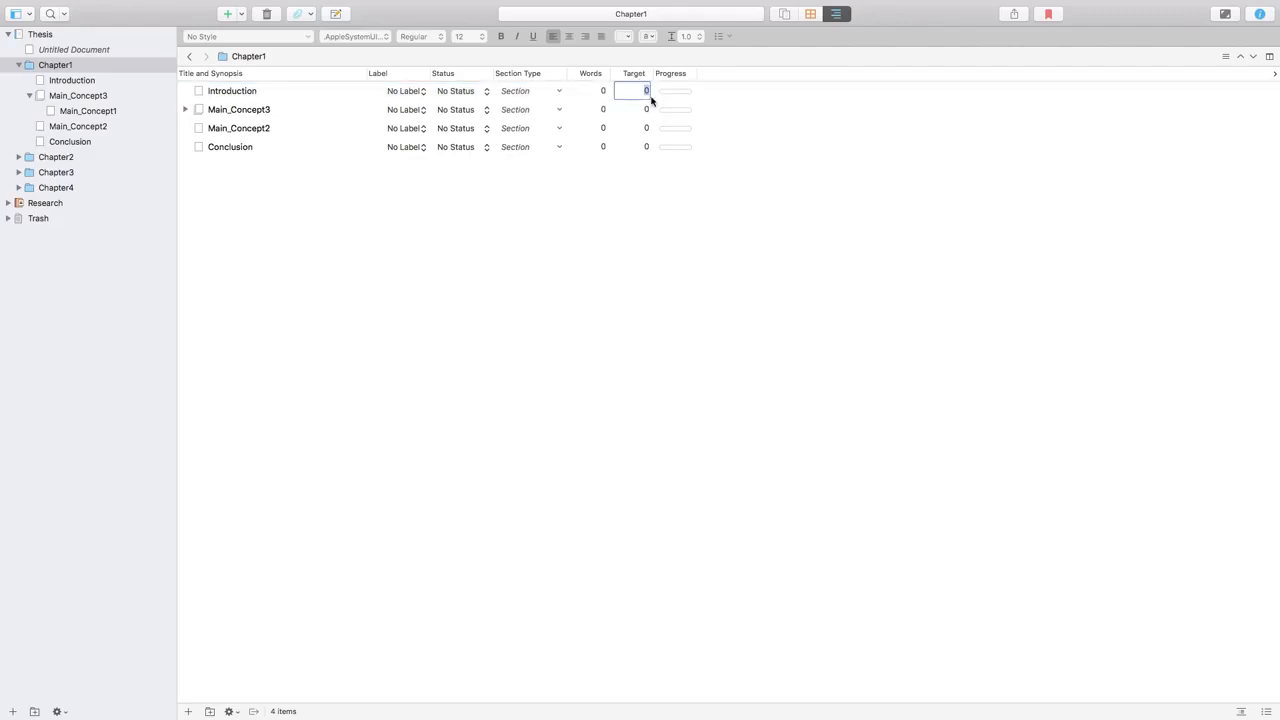
type("350")
key("Return")
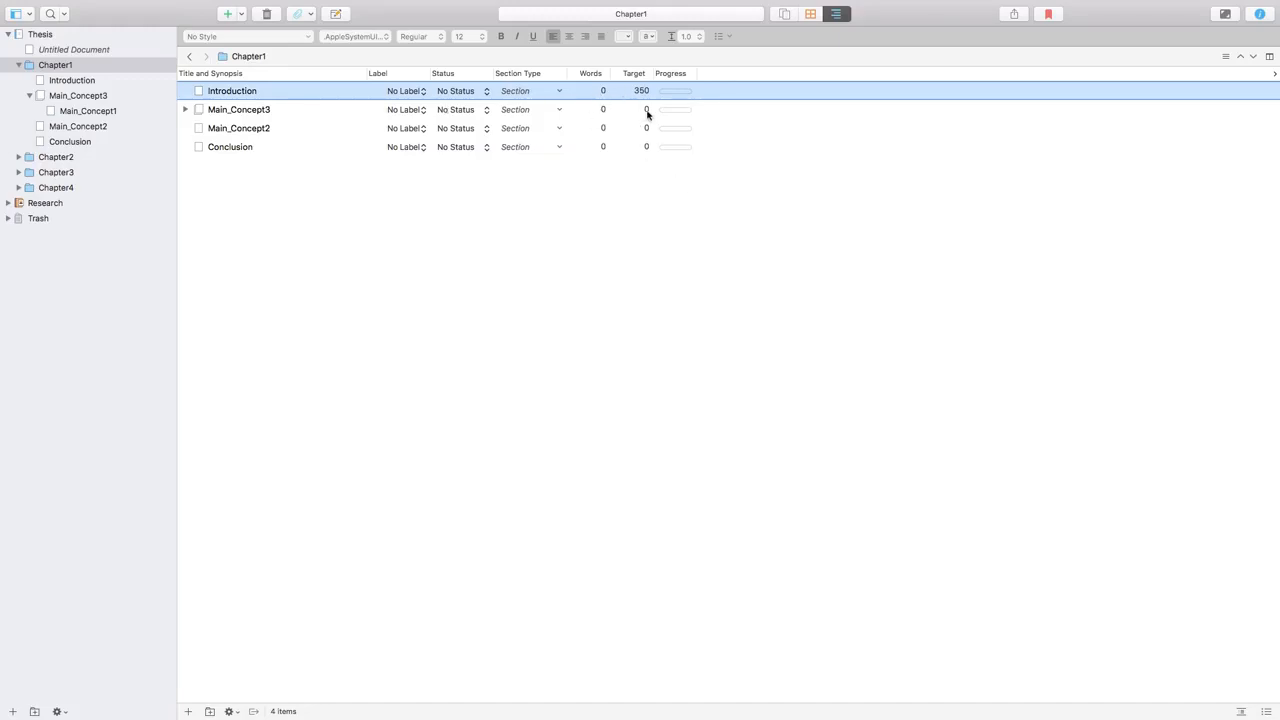
left_click(646, 148)
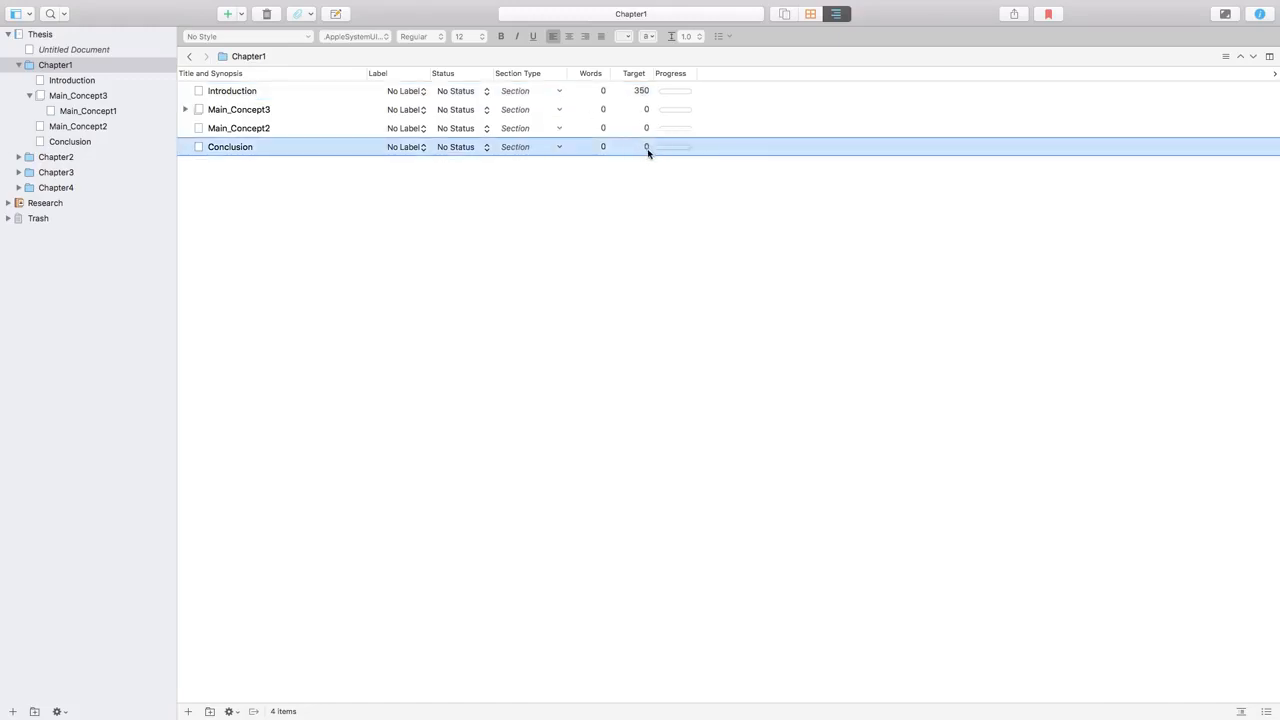
left_click(647, 147)
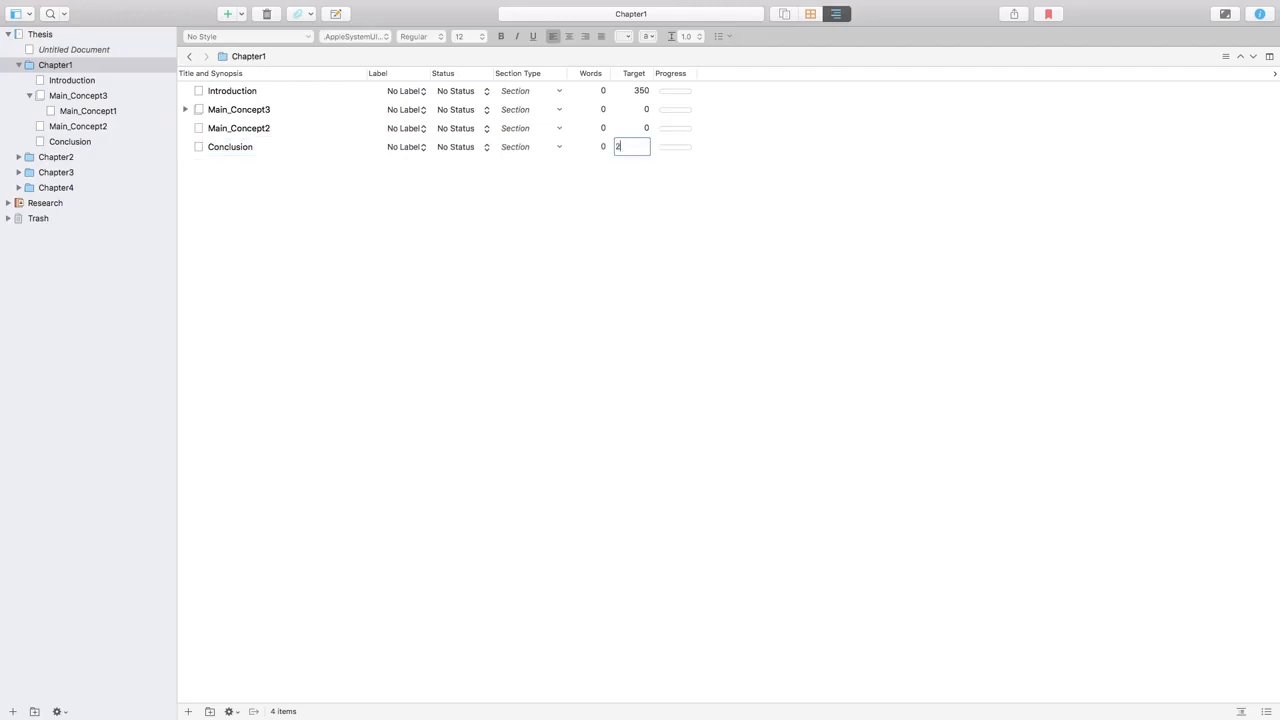
key("Return")
Set the word count targets of Main_Concept3 and Main_Concept2 to 1,000 each
left_click(647, 115)
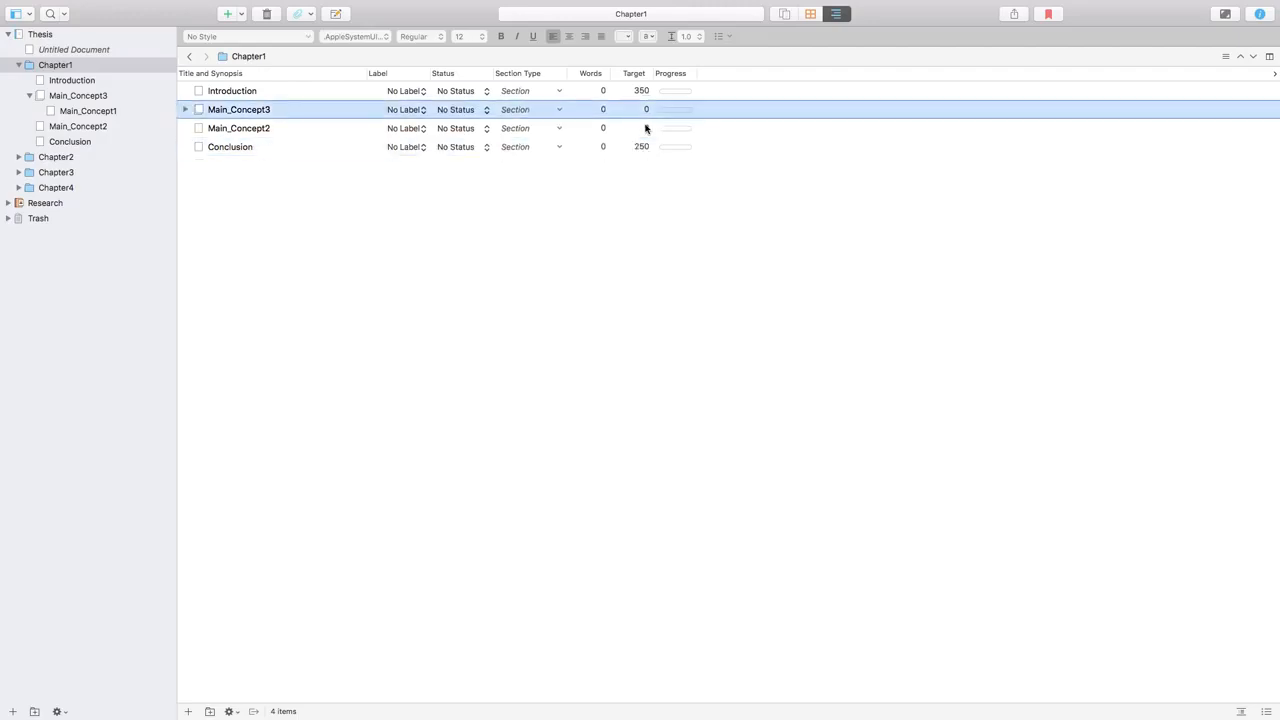
left_click(645, 117)
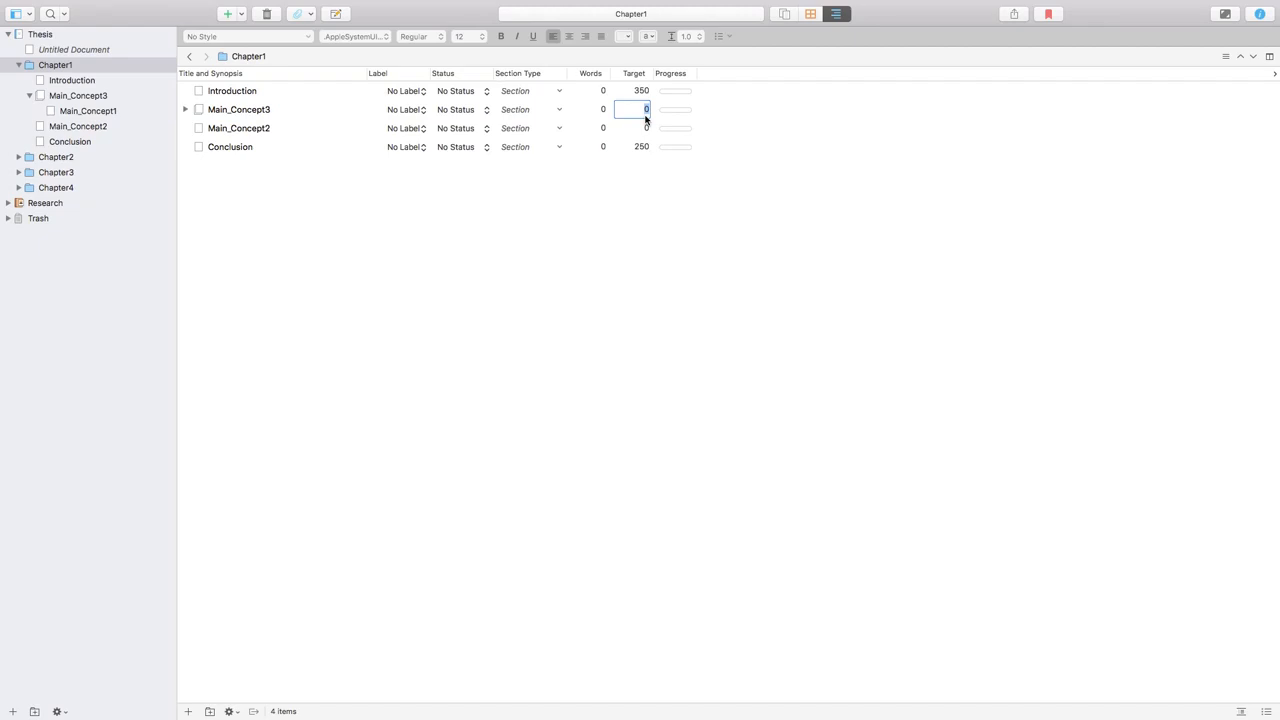
type("1,")
type("000")
left_click(648, 129)
left_click(646, 129)
type("1000")
key("Return")
Switch to Google Chrome, search for "lorem ipsum generator" and open the lipsum.com result
left_click(475, 700)
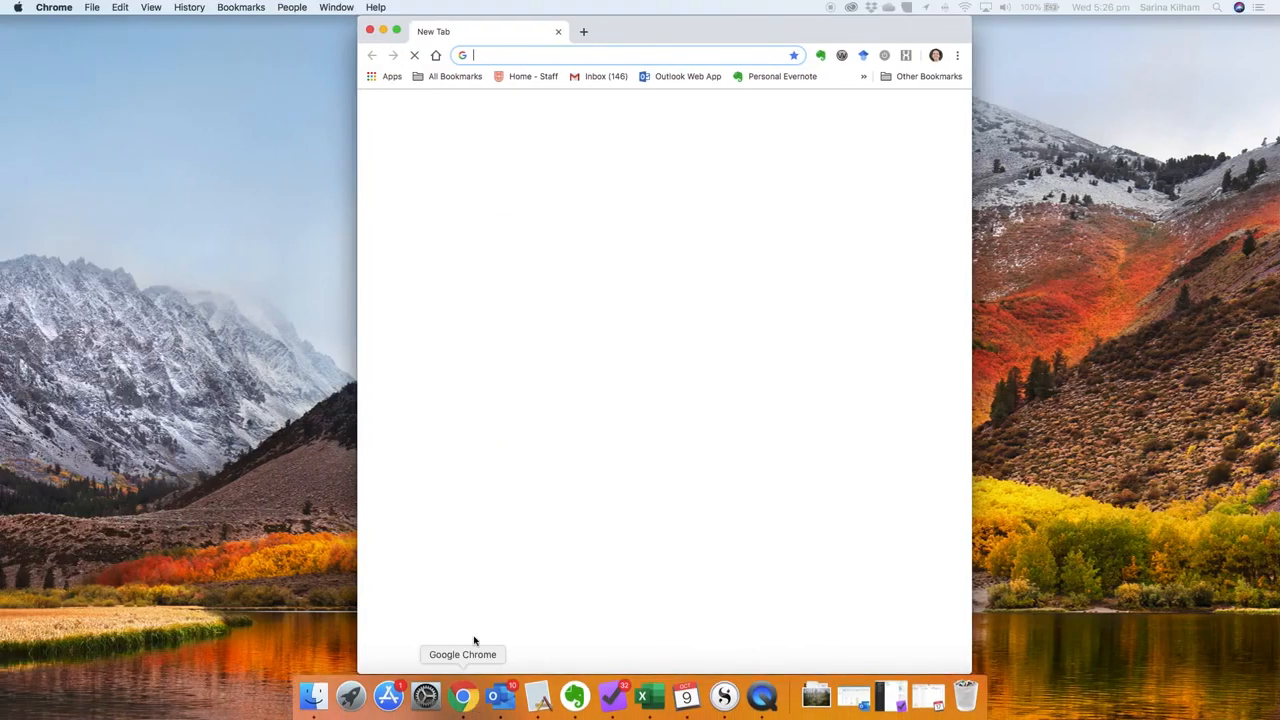
type("lore")
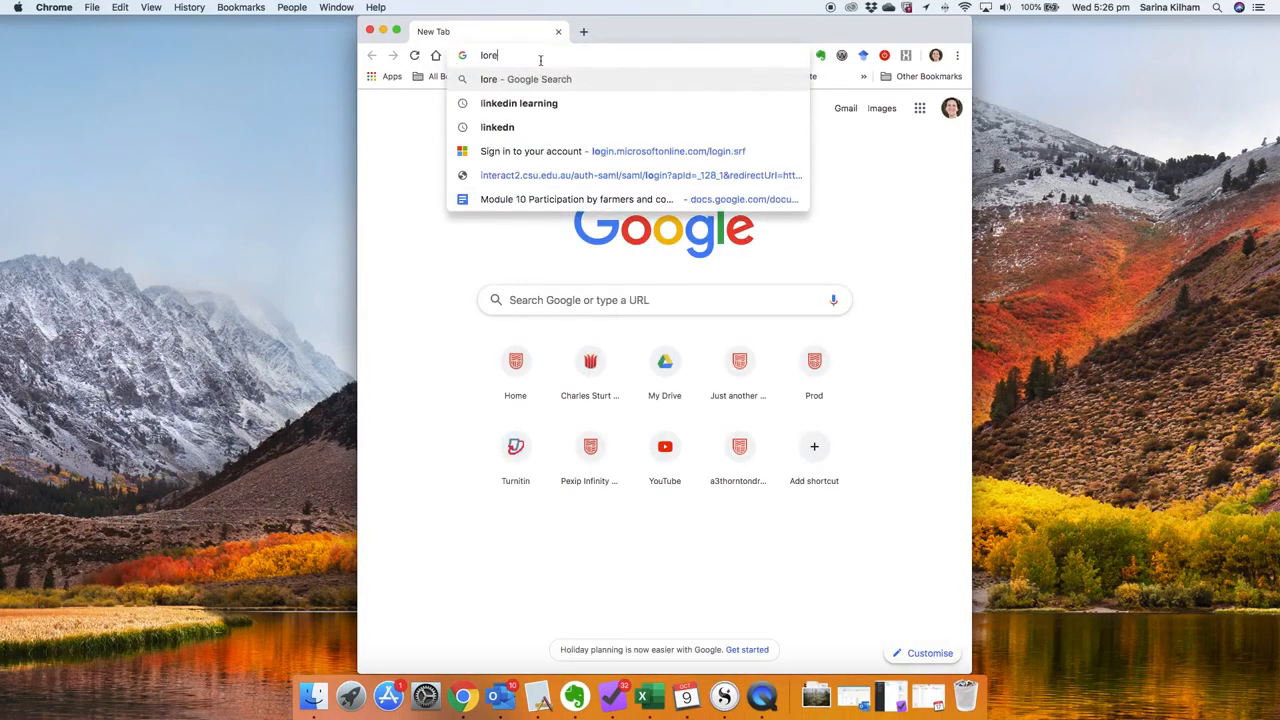
type("m ipsum ge")
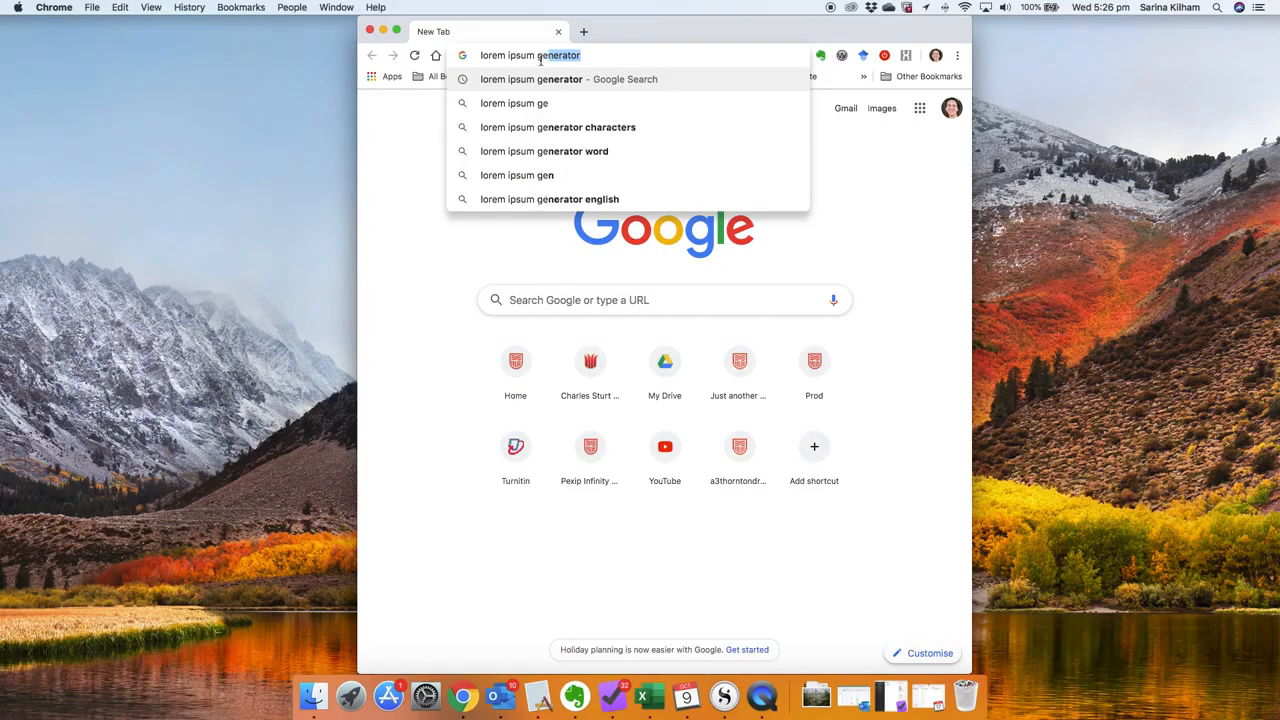
key("Return")
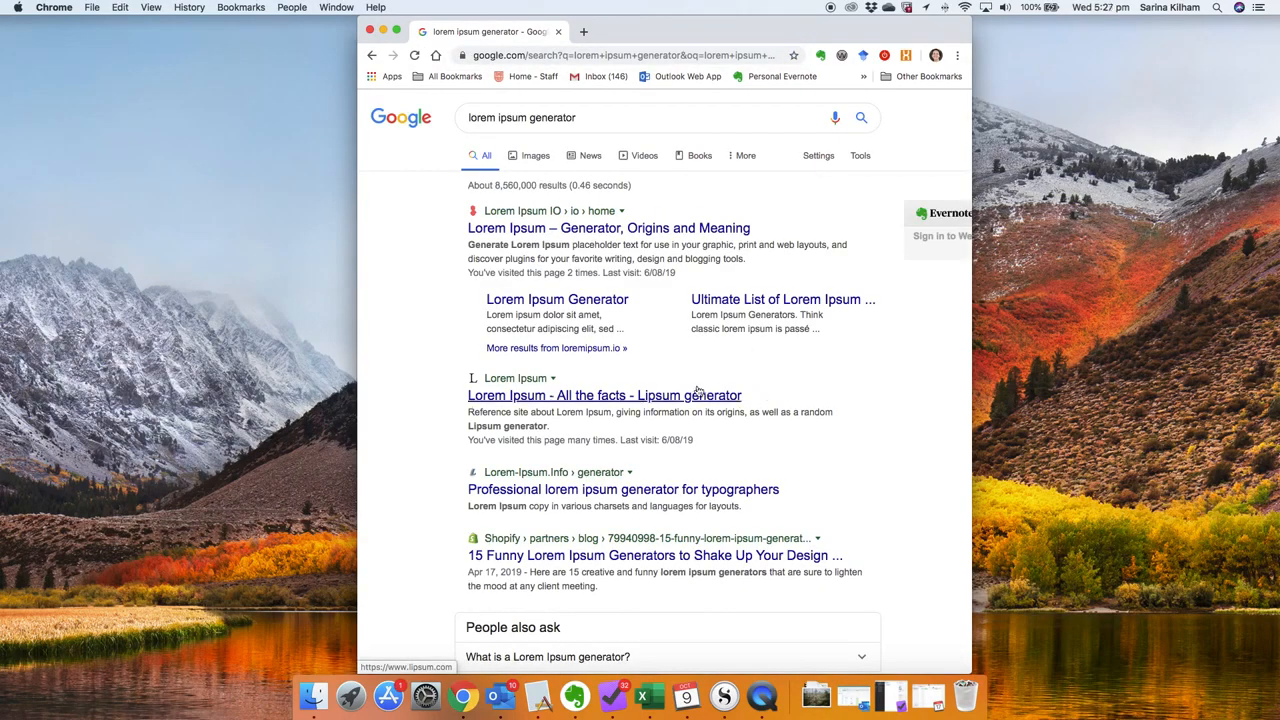
left_click(532, 398)
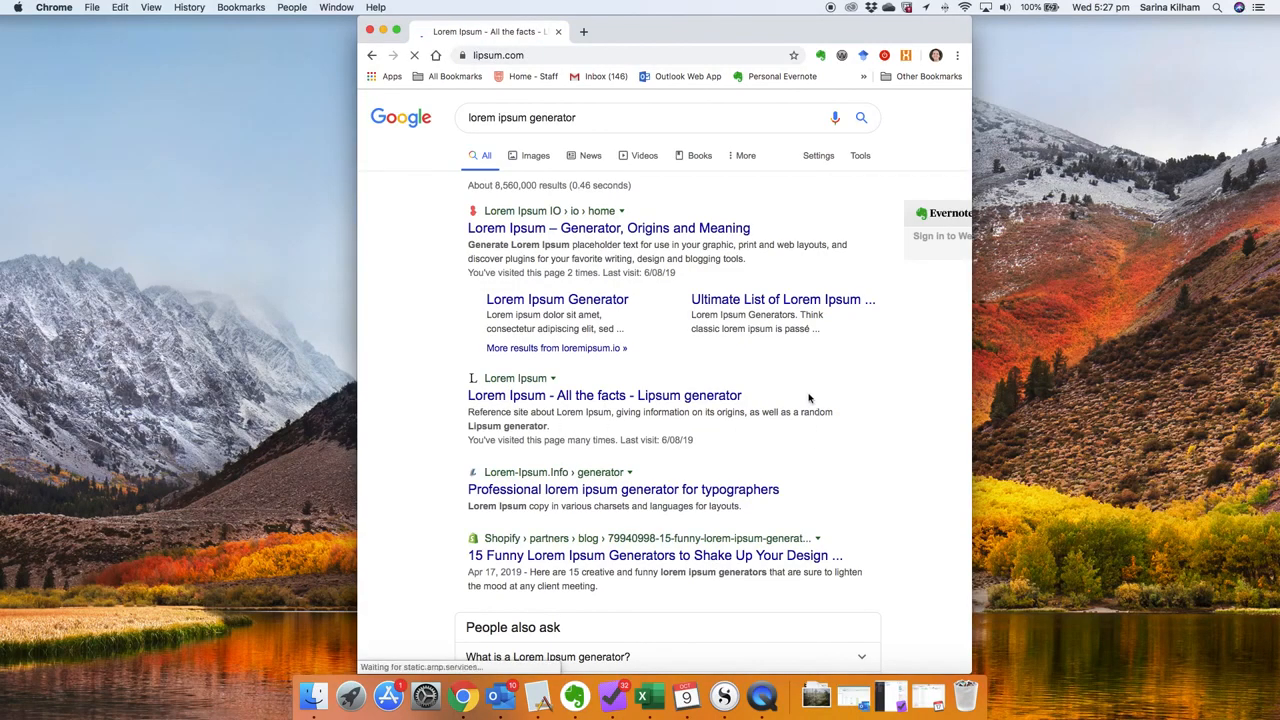
Generate five paragraphs of Lorem Ipsum starting with 'Lorem ipsum dolor sit amet...' and copy all of them
scroll(824, 373, "down", 5)
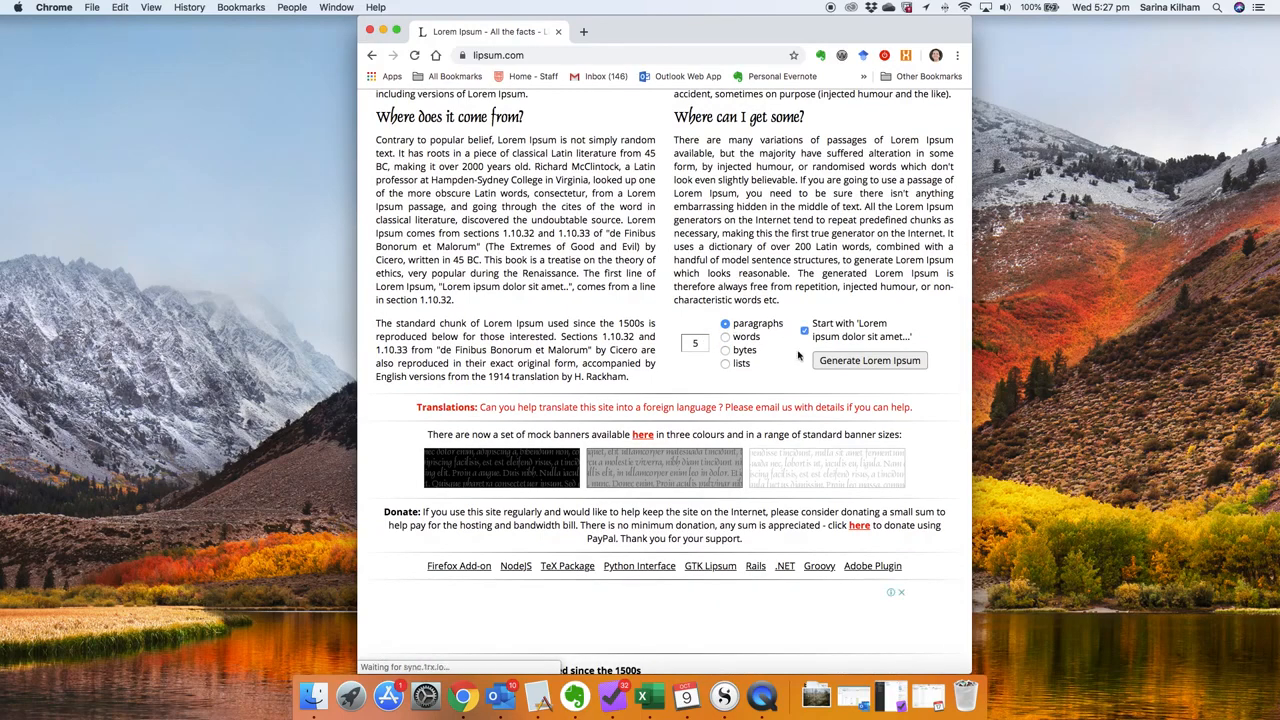
left_click(836, 363)
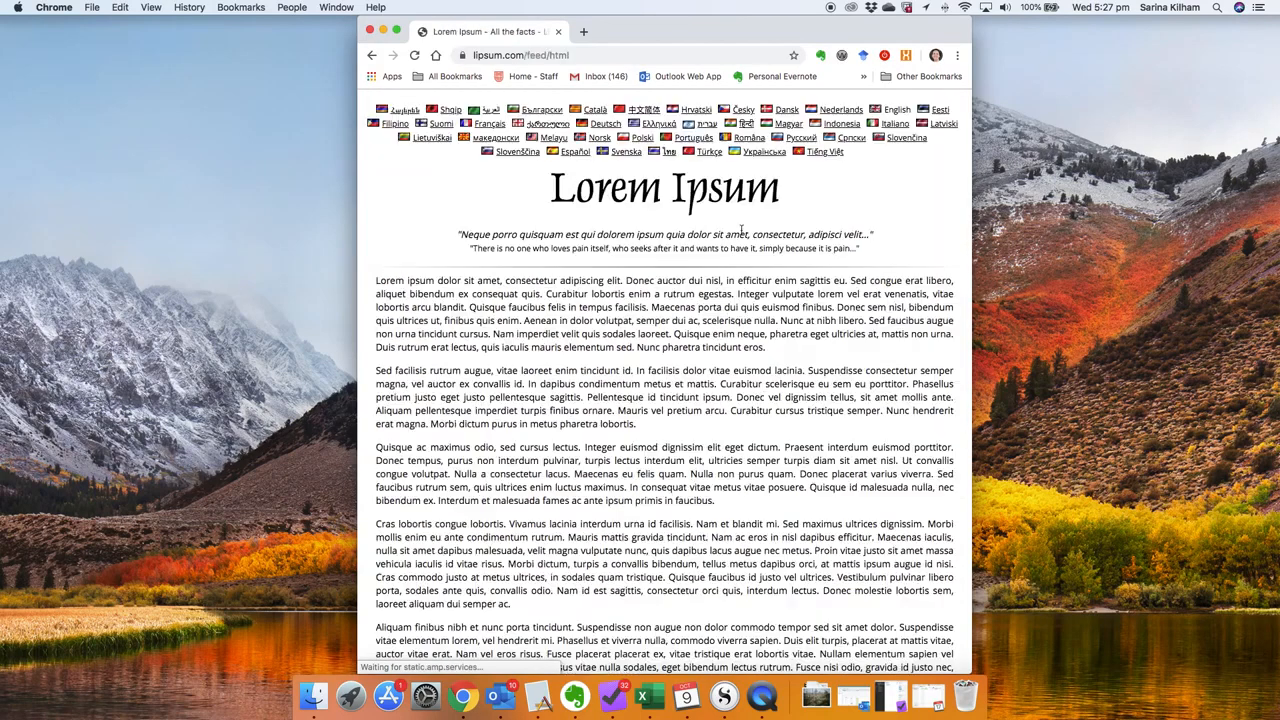
left_click_drag(381, 281, 808, 526)
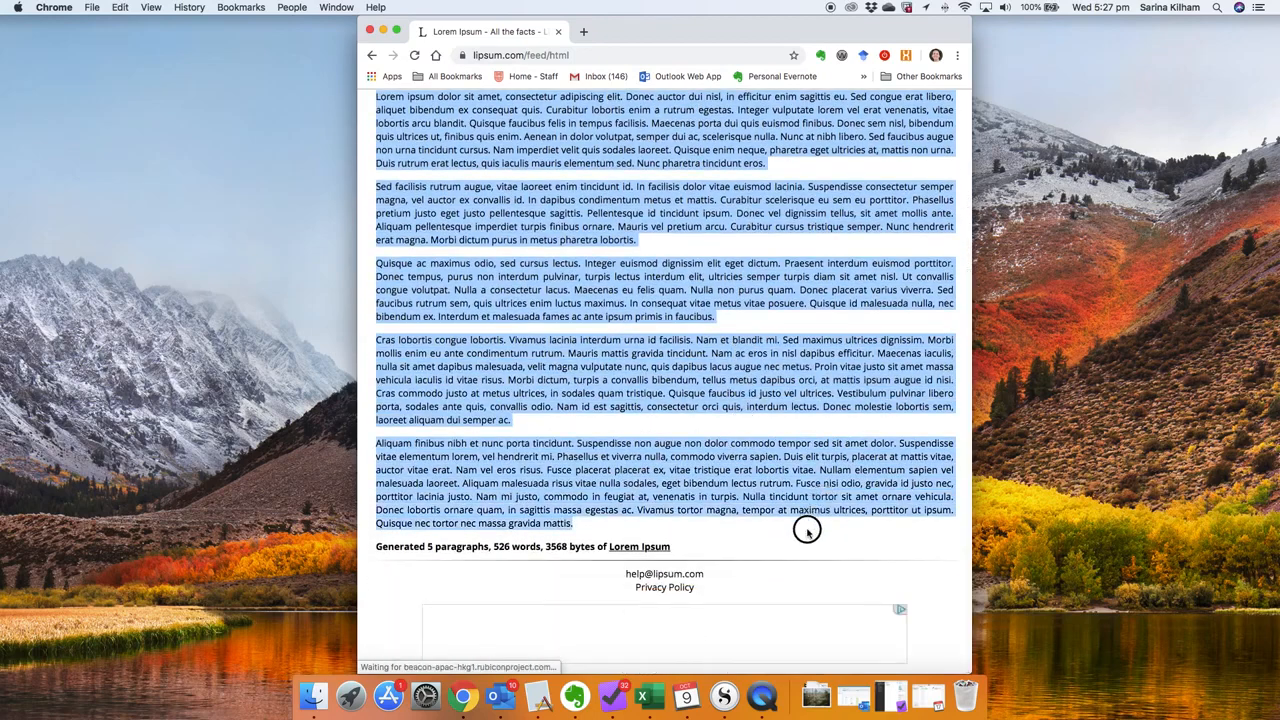
right_click(645, 287)
left_click(666, 313)
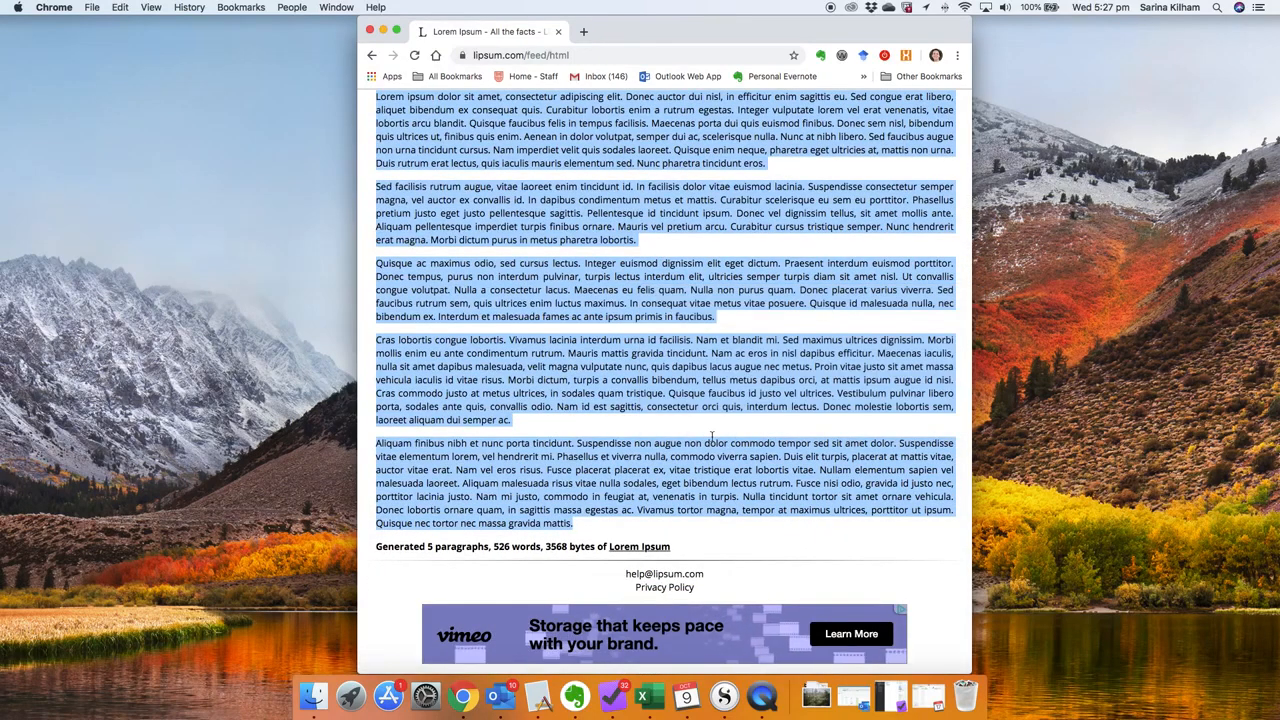
Hide Chrome, return to Scrivener and paste the copied Lorem Ipsum paragraphs into Chapter1's Introduction document
key("super+h")
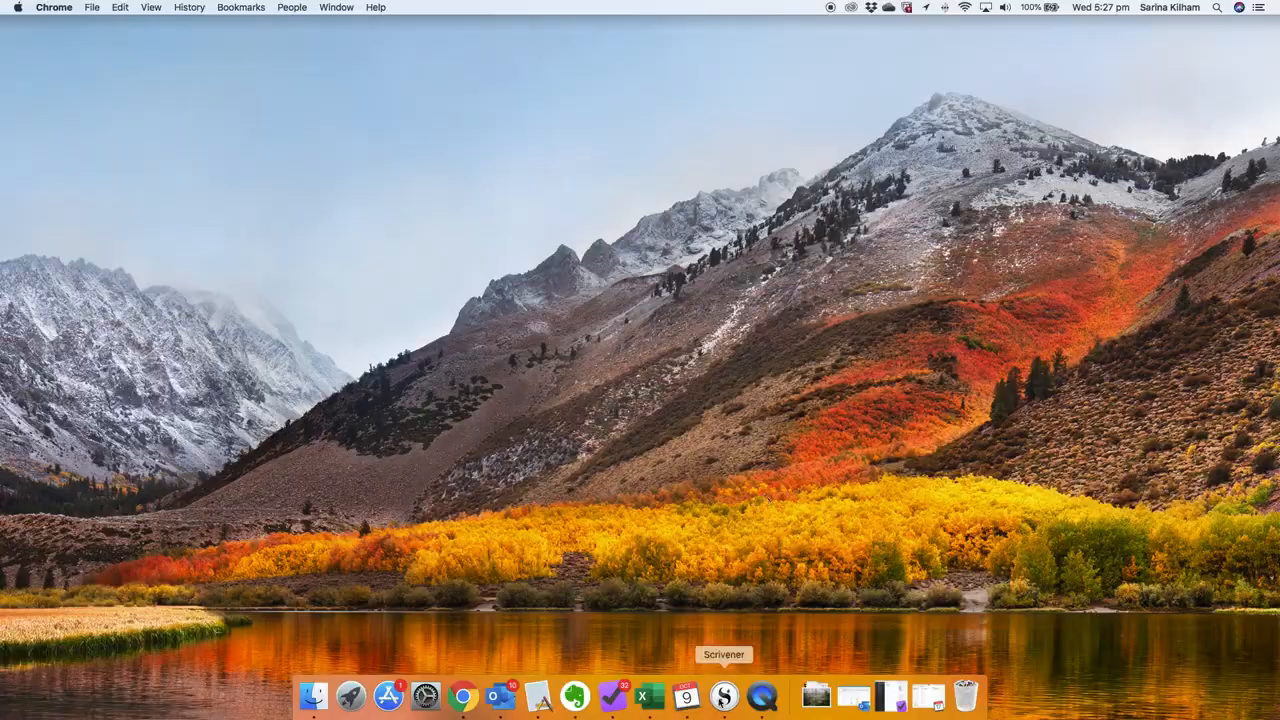
left_click(724, 697)
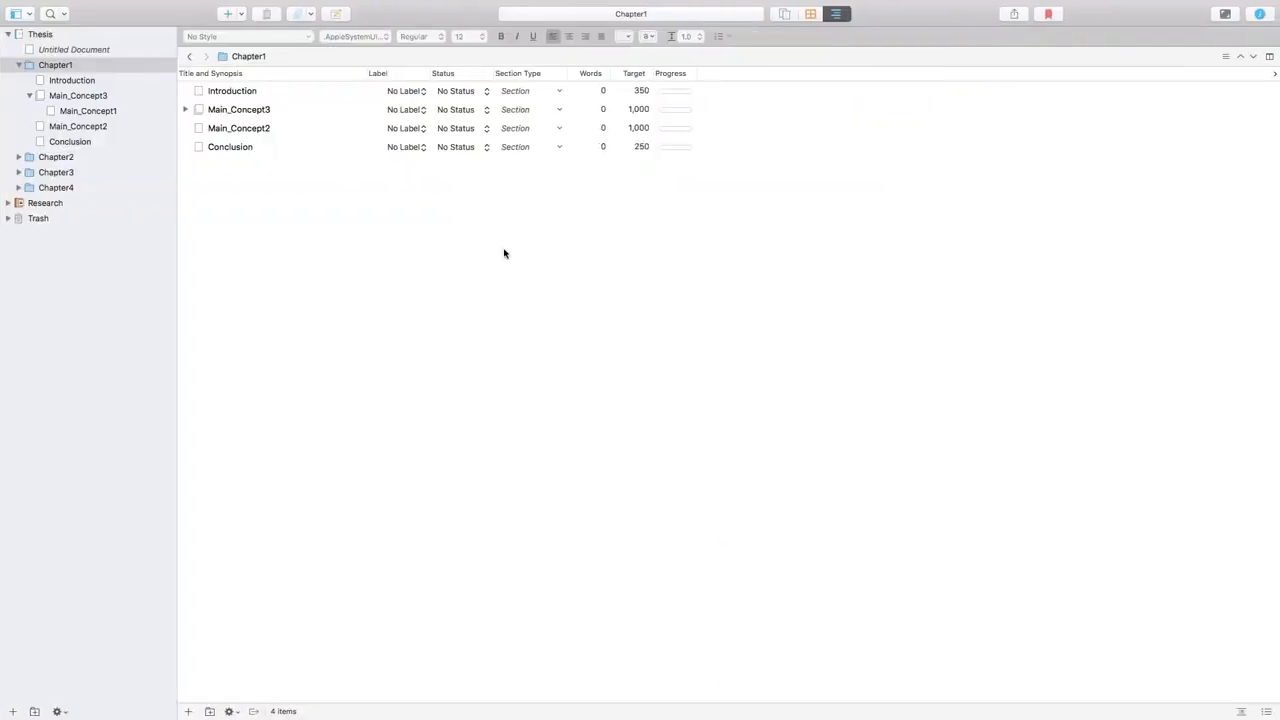
left_click(62, 96)
left_click(70, 80)
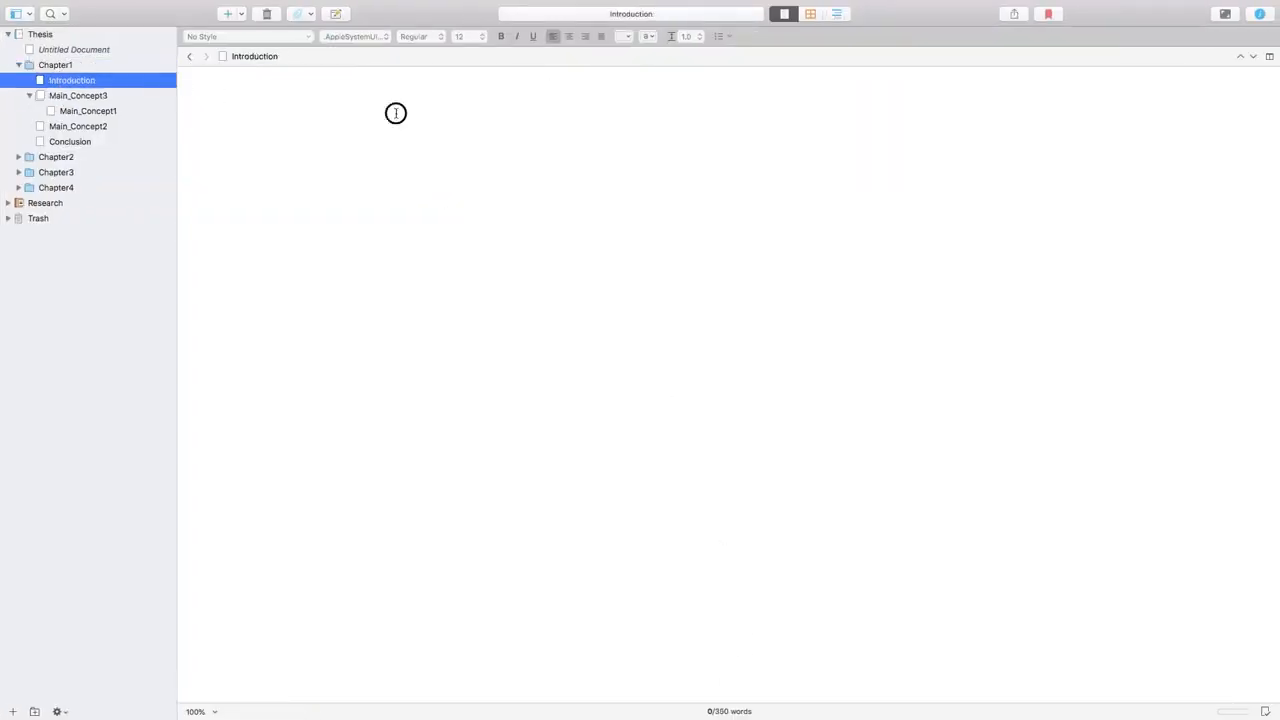
left_click(397, 143)
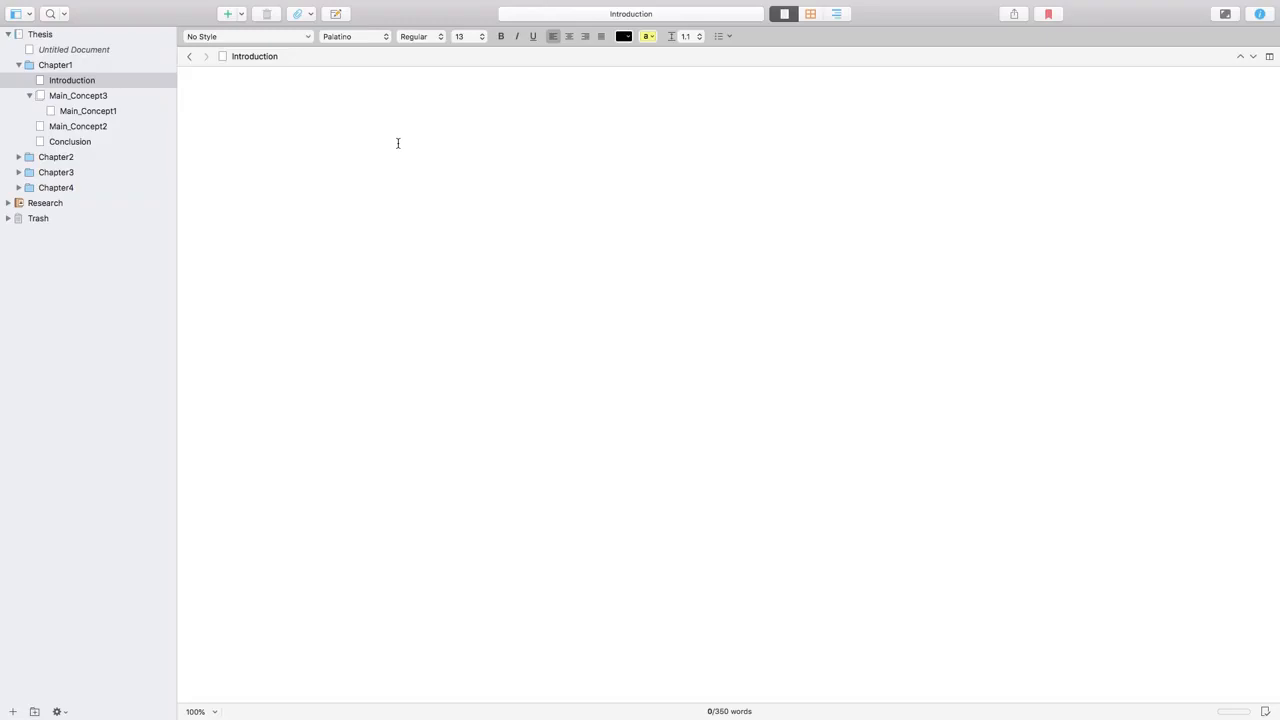
key("super+v")
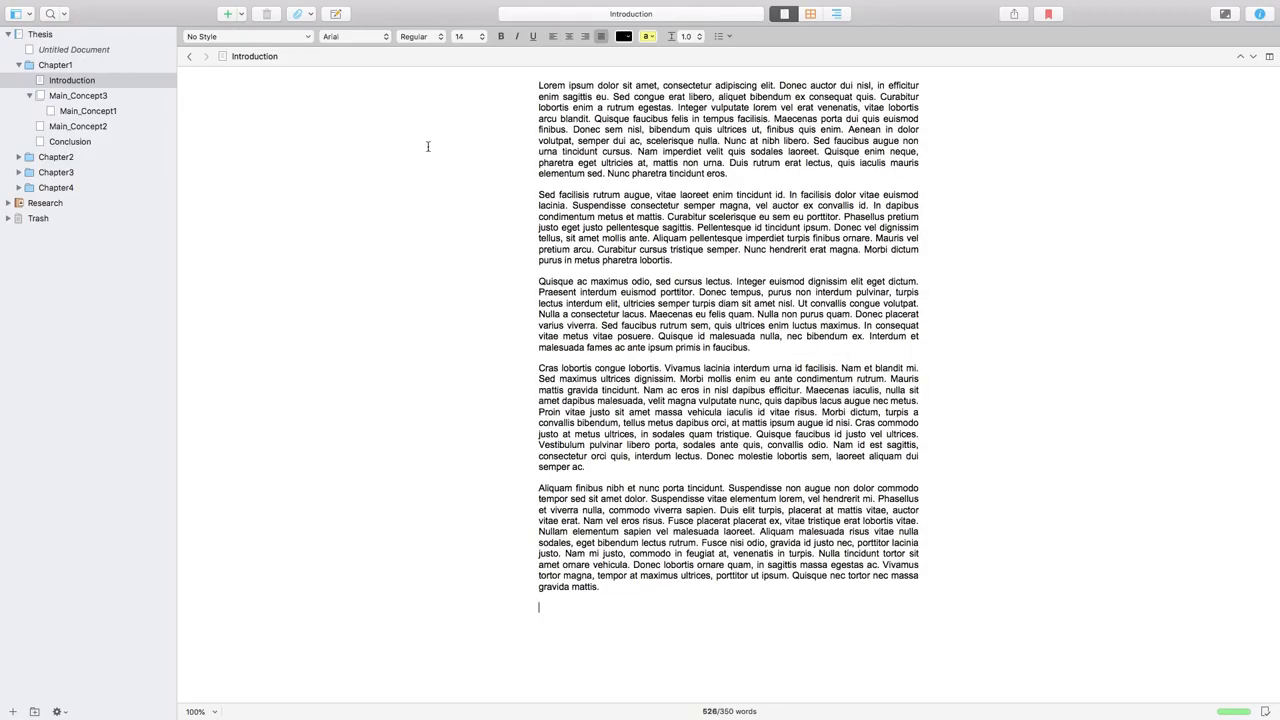
Paste the copied Lorem Ipsum paragraphs into the Main_Concept3 document
left_click(92, 97)
left_click(650, 192)
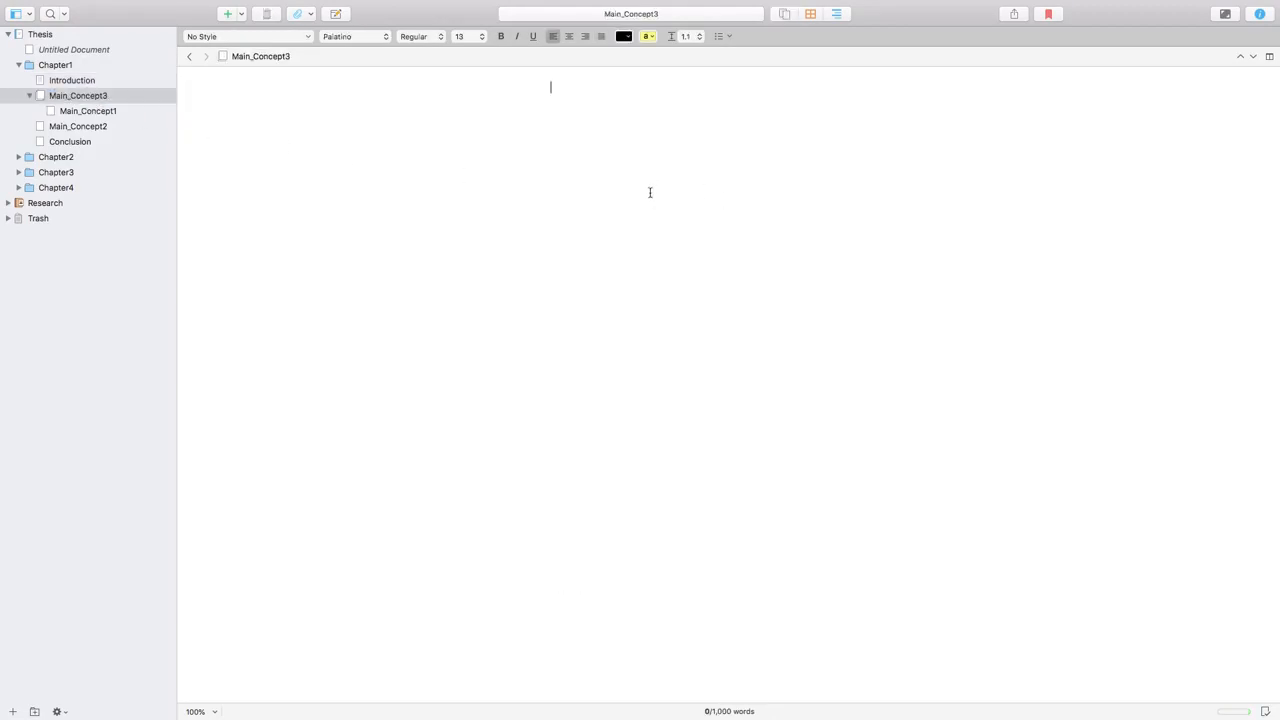
key("super+v")
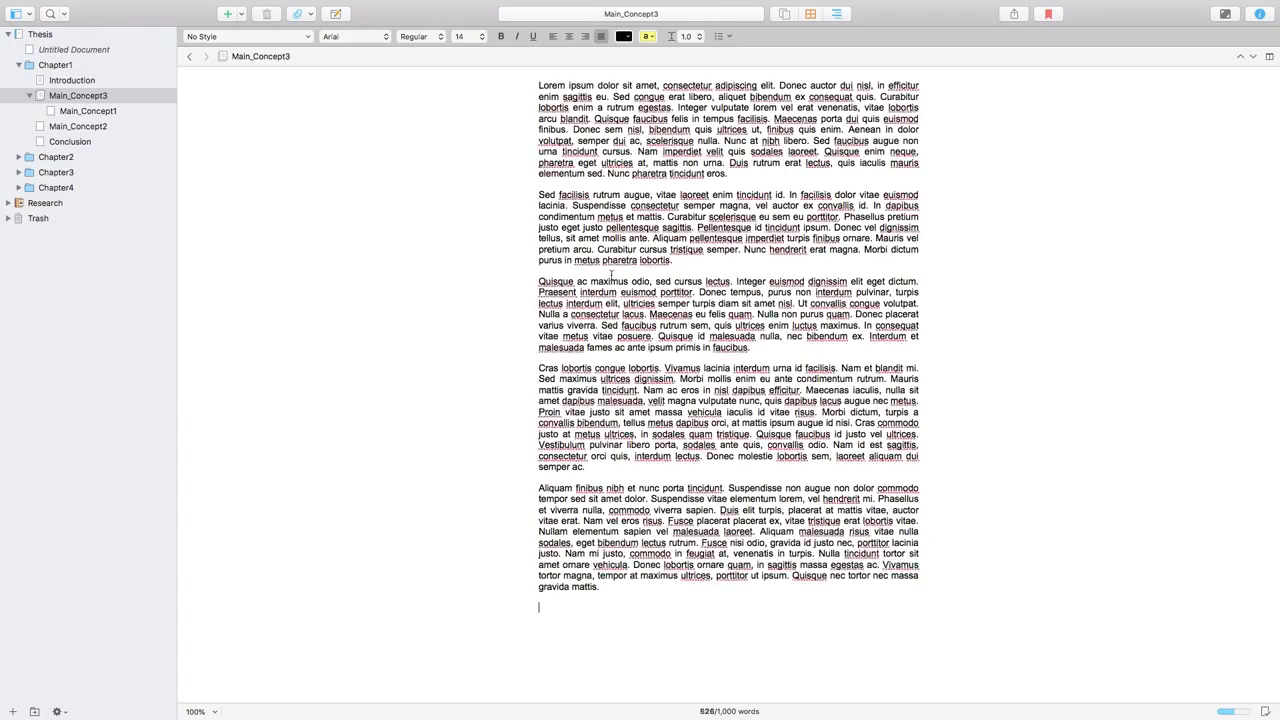
Add a second copy of the Lorem Ipsum paragraphs to Main_Concept3, and fill Main_Concept1 with only the first two paragraphs
key("super+v")
left_click(105, 112)
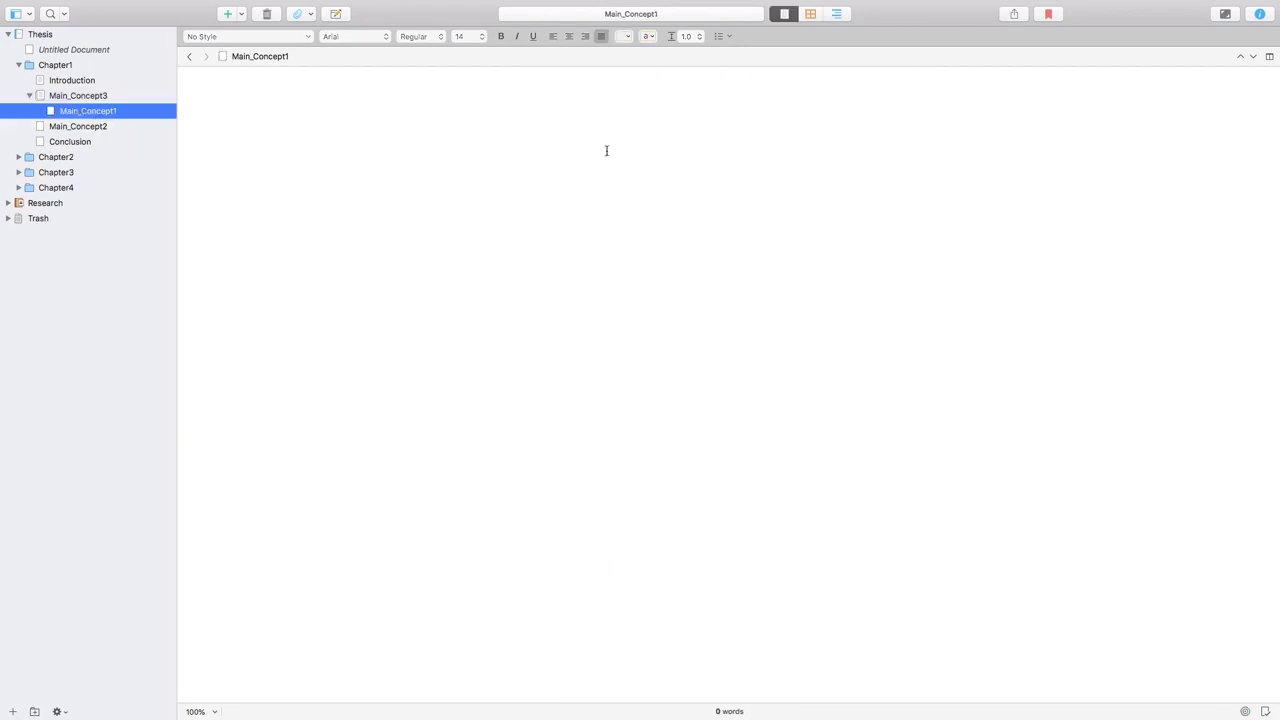
left_click(599, 153)
key("super+v")
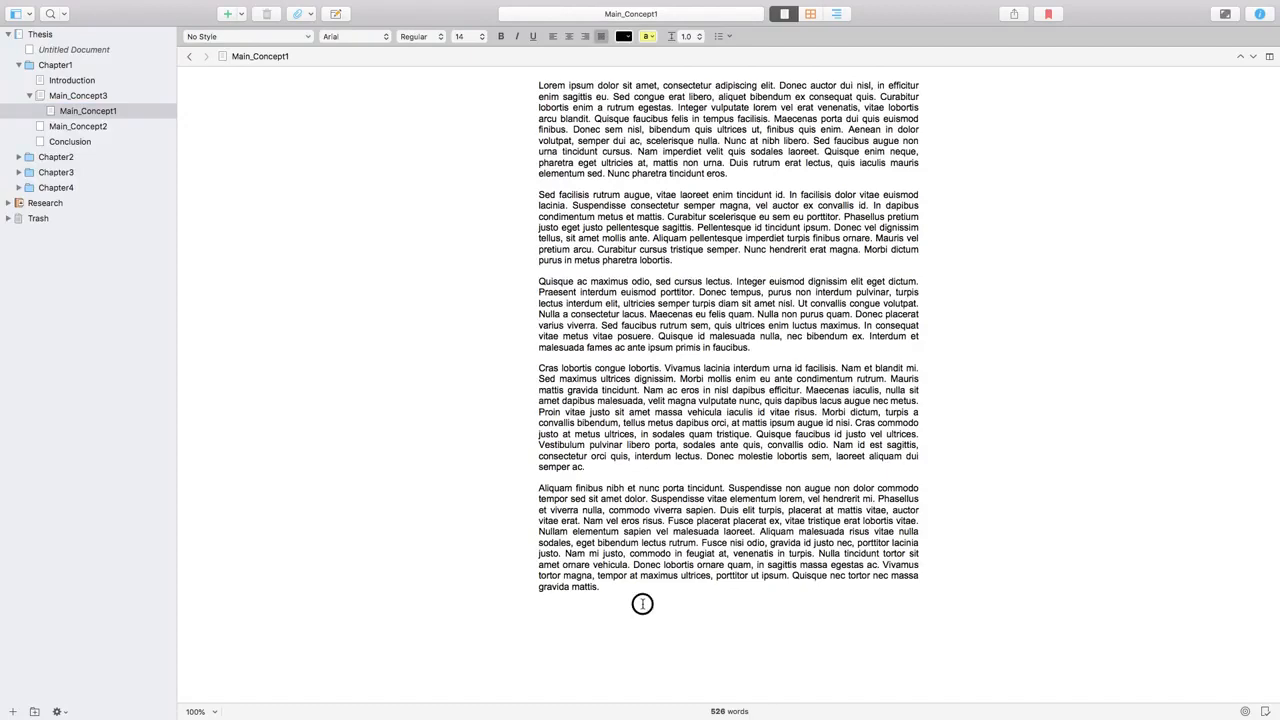
left_click_drag(640, 603, 477, 280)
key("super+x")
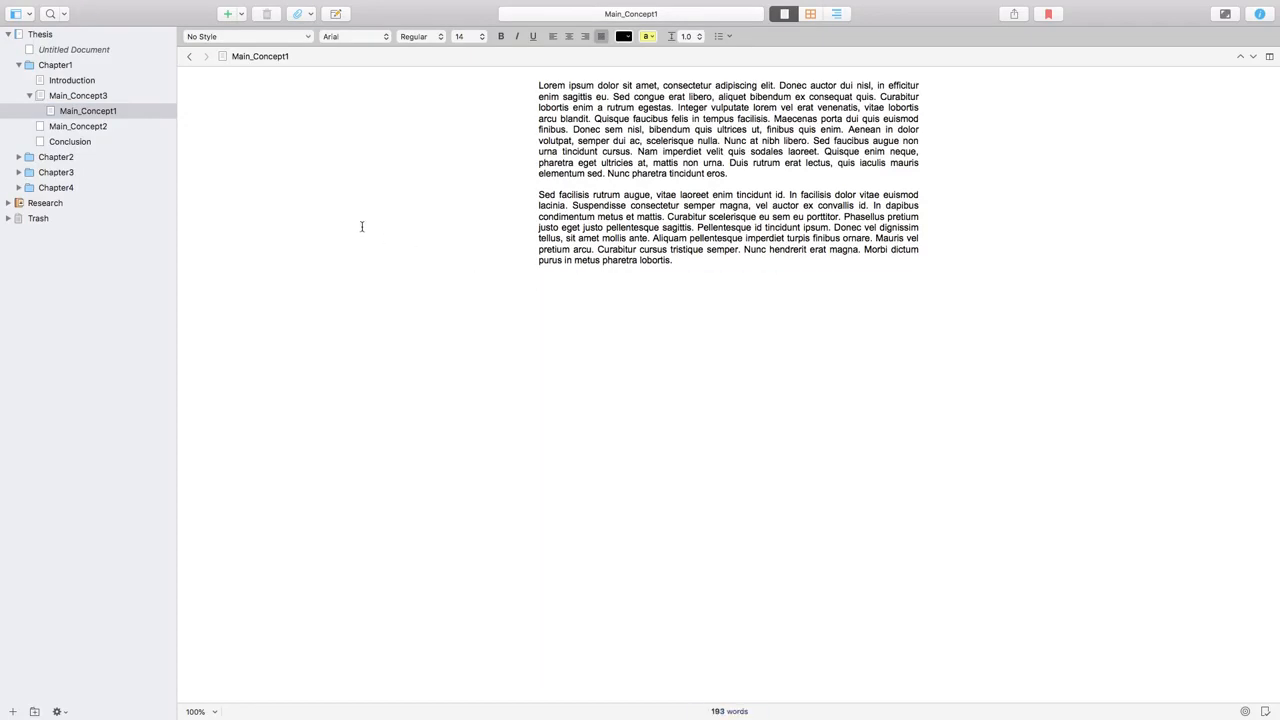
Paste the Lorem Ipsum text into the Main_Concept2 document and delete everything before its last two paragraphs, starting at "Cras lobortis"
left_click(134, 128)
left_click(553, 181)
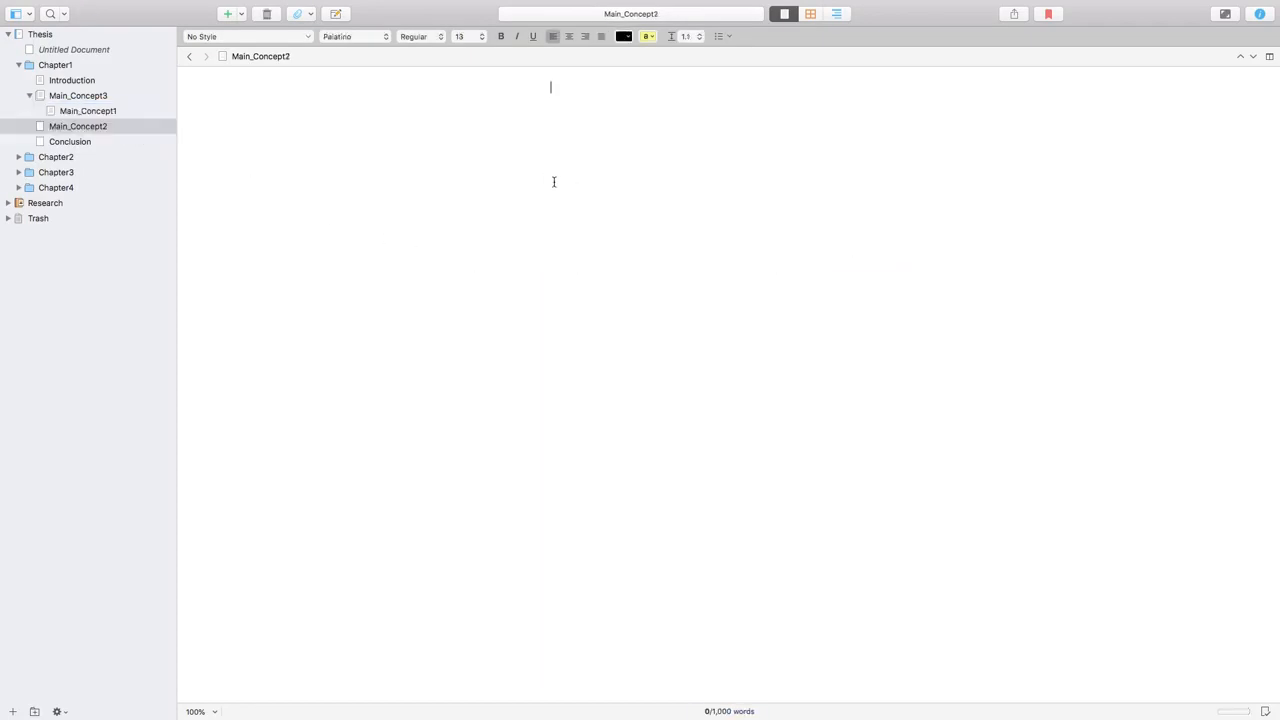
key("super+v")
left_click_drag(536, 88, 820, 345)
key("BackSpace")
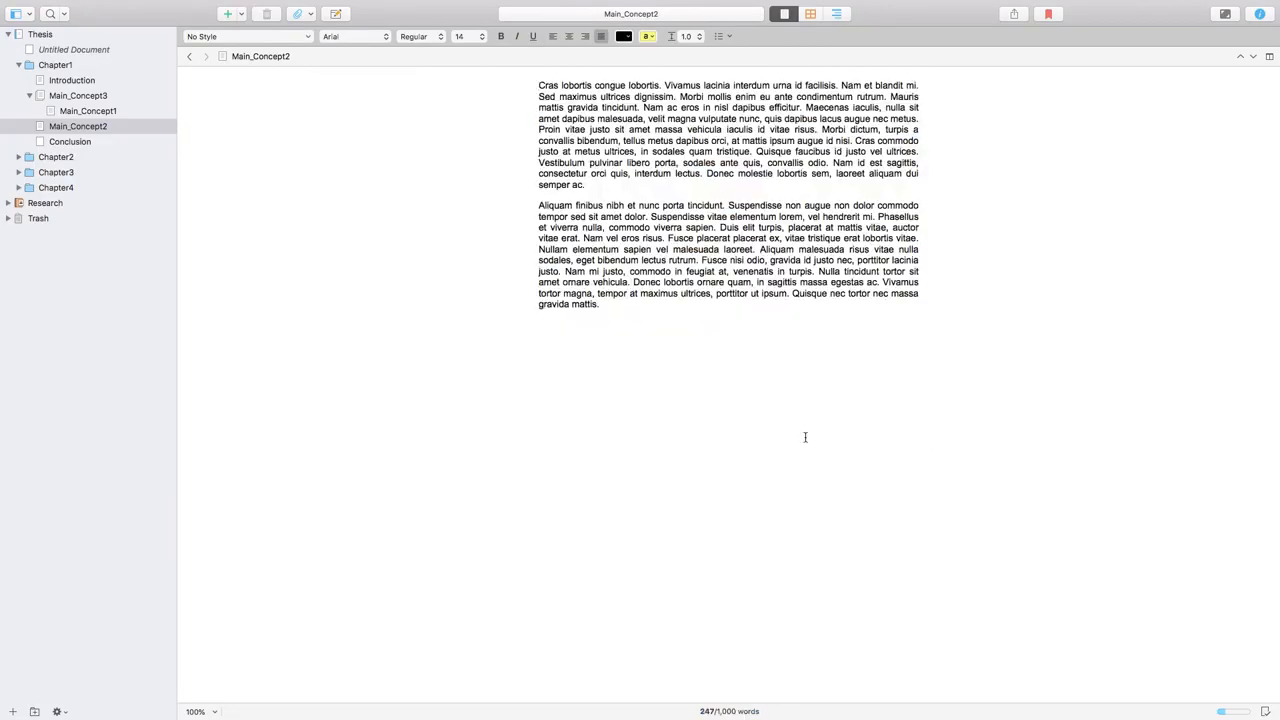
left_click(742, 389)
In Chapter1's outline, widen the Progress column and compare the word counts of Introduction, Main_Concept3 and Main_Concept2 with their targets
left_click(55, 65)
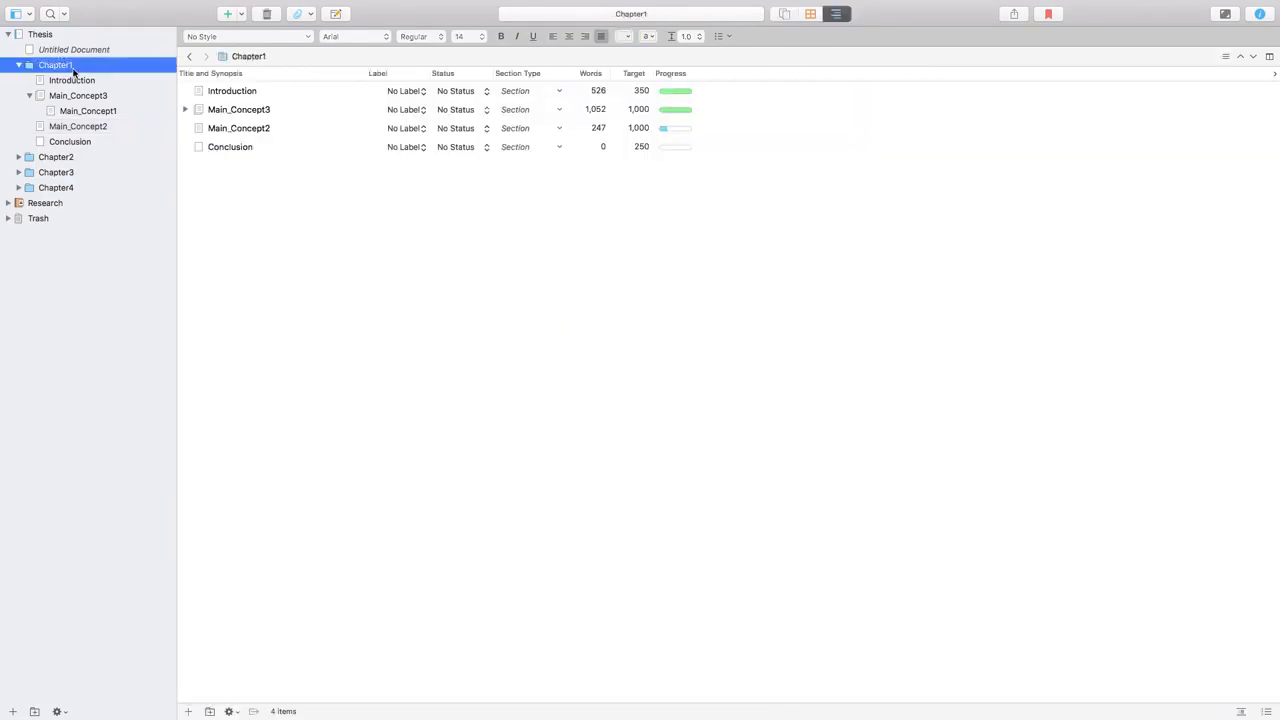
left_click(597, 95)
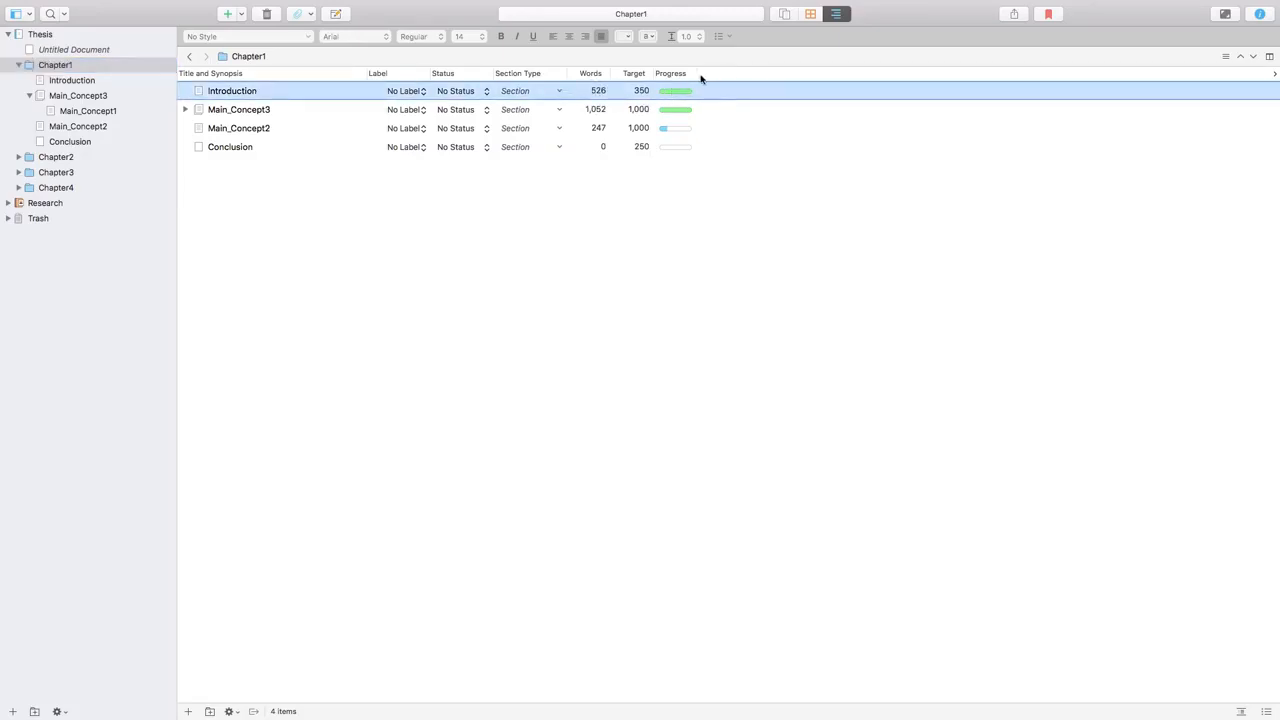
left_click_drag(695, 74, 729, 74)
left_click(597, 112)
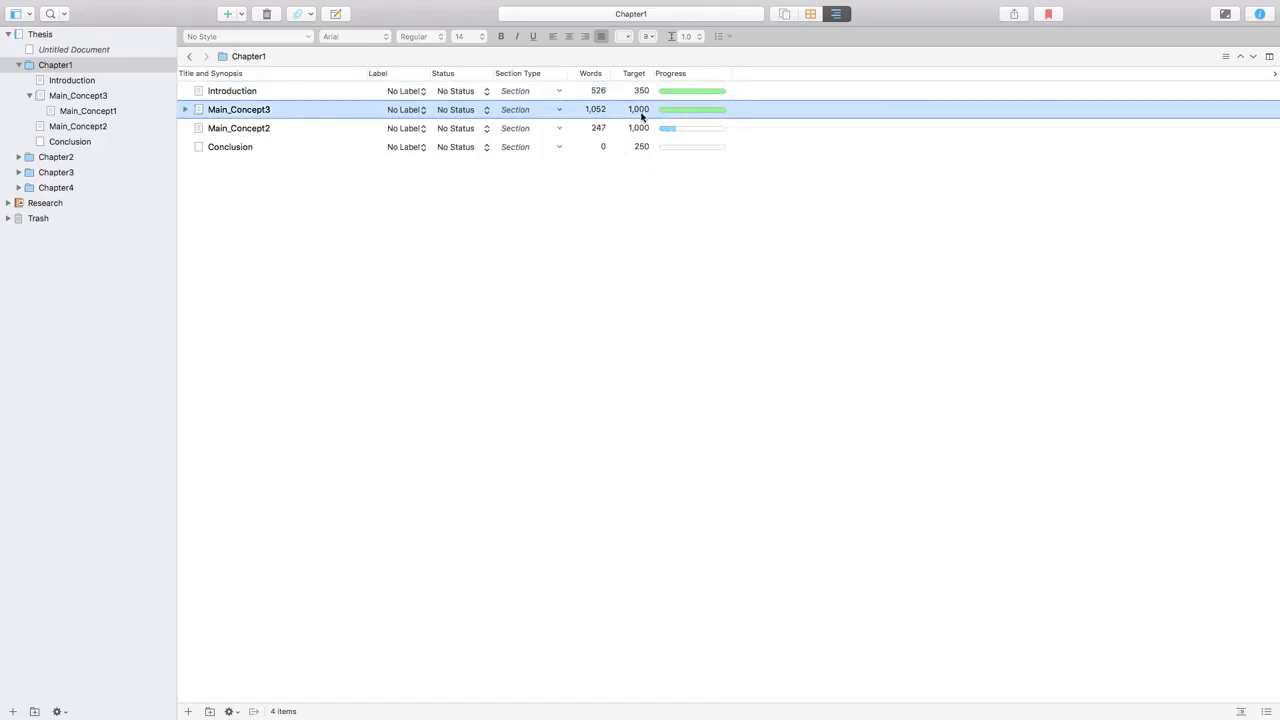
left_click(594, 133)
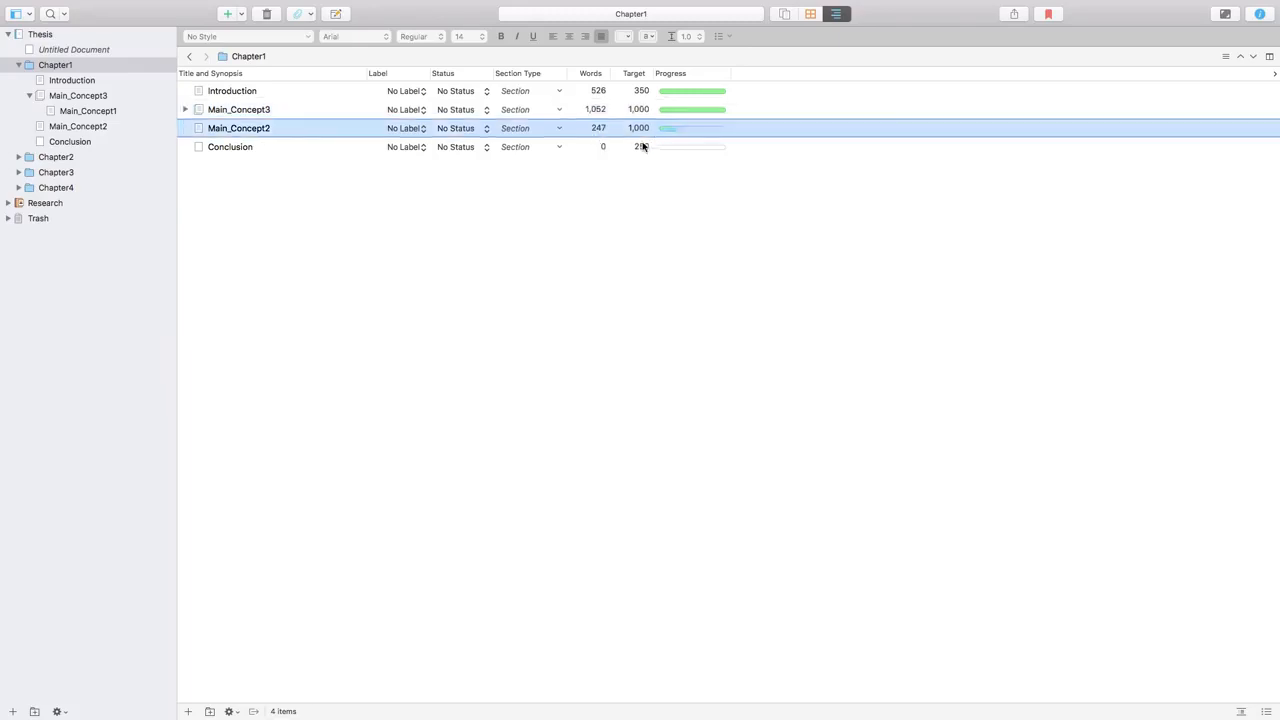